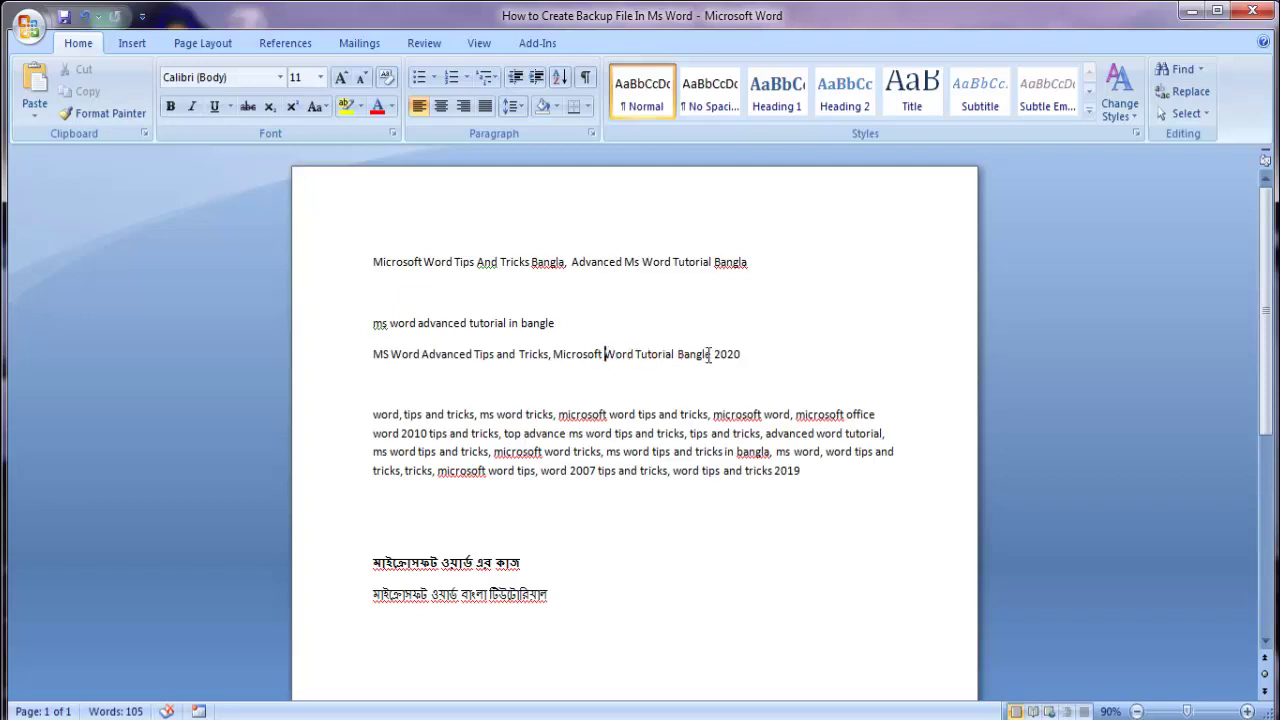
# Step: Select the word 'Advanced' in the first title line
pyautogui.moveTo(625, 262); pyautogui.dragTo(573, 264)
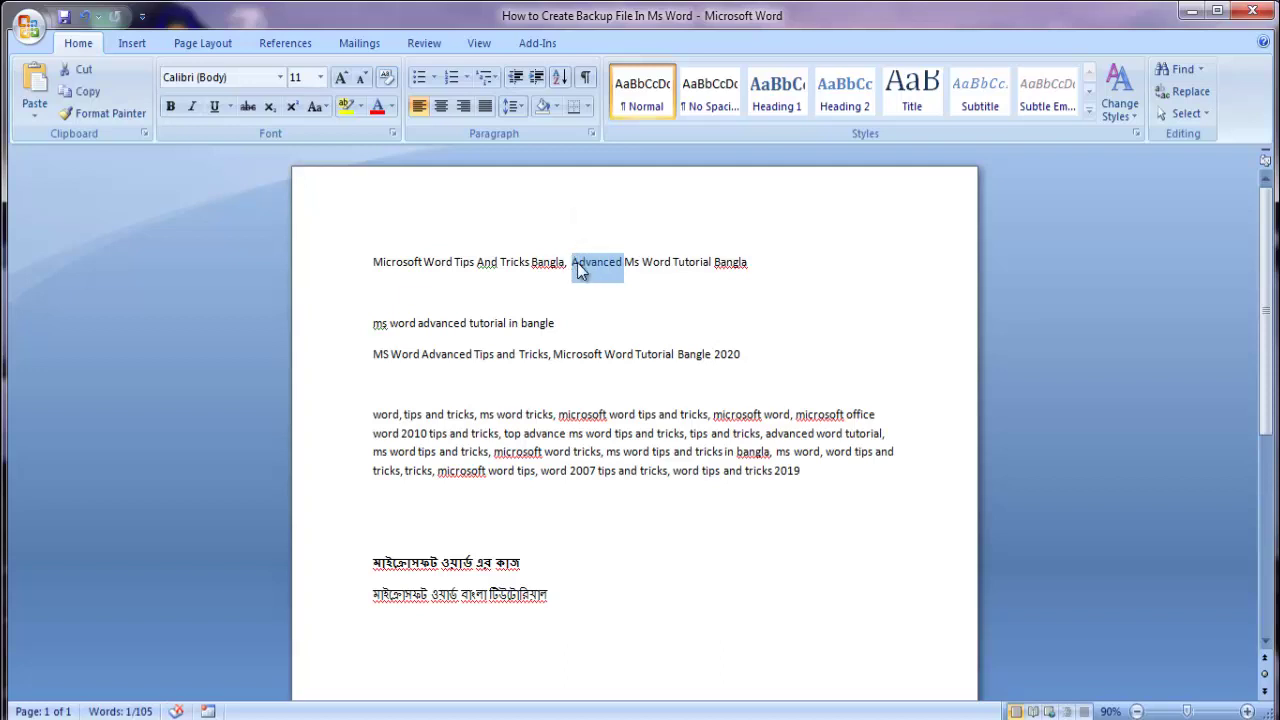
# Step: Translate 'Advanced' from English (United States) to Bengali (Bangladesh) in the Research pane
pyautogui.rightClick(577, 262)
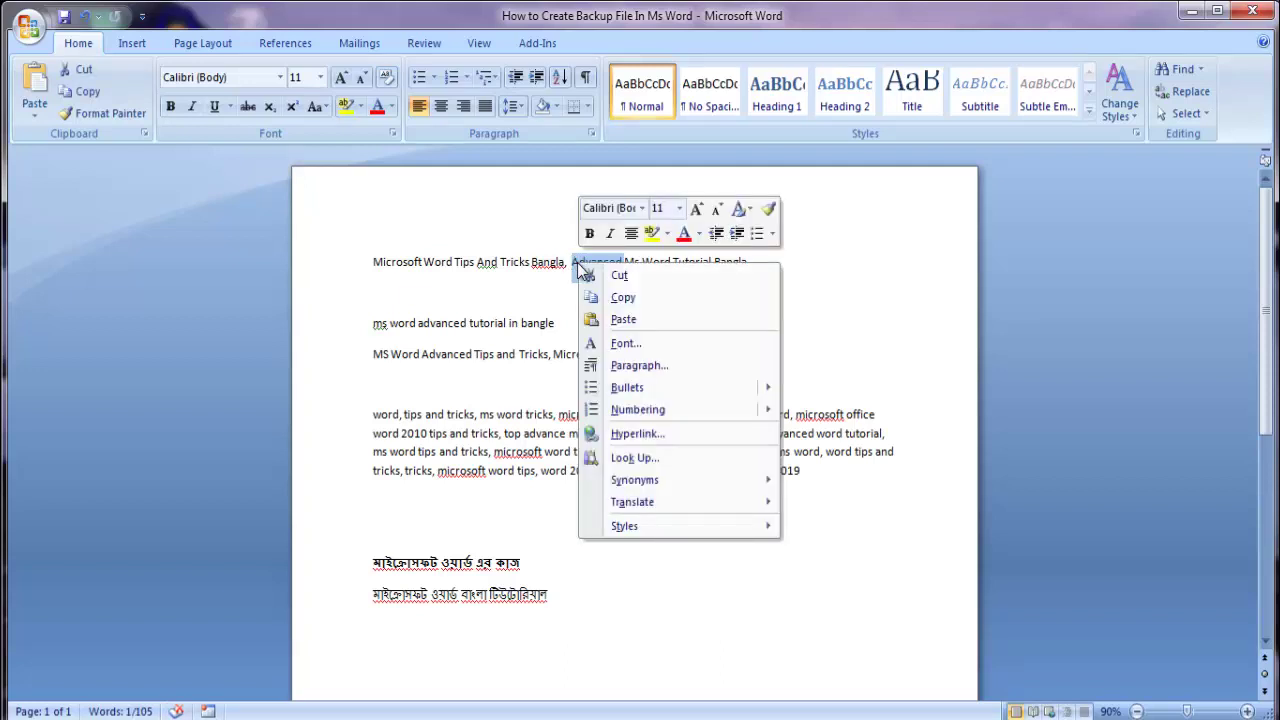
pyautogui.moveTo(632, 502)
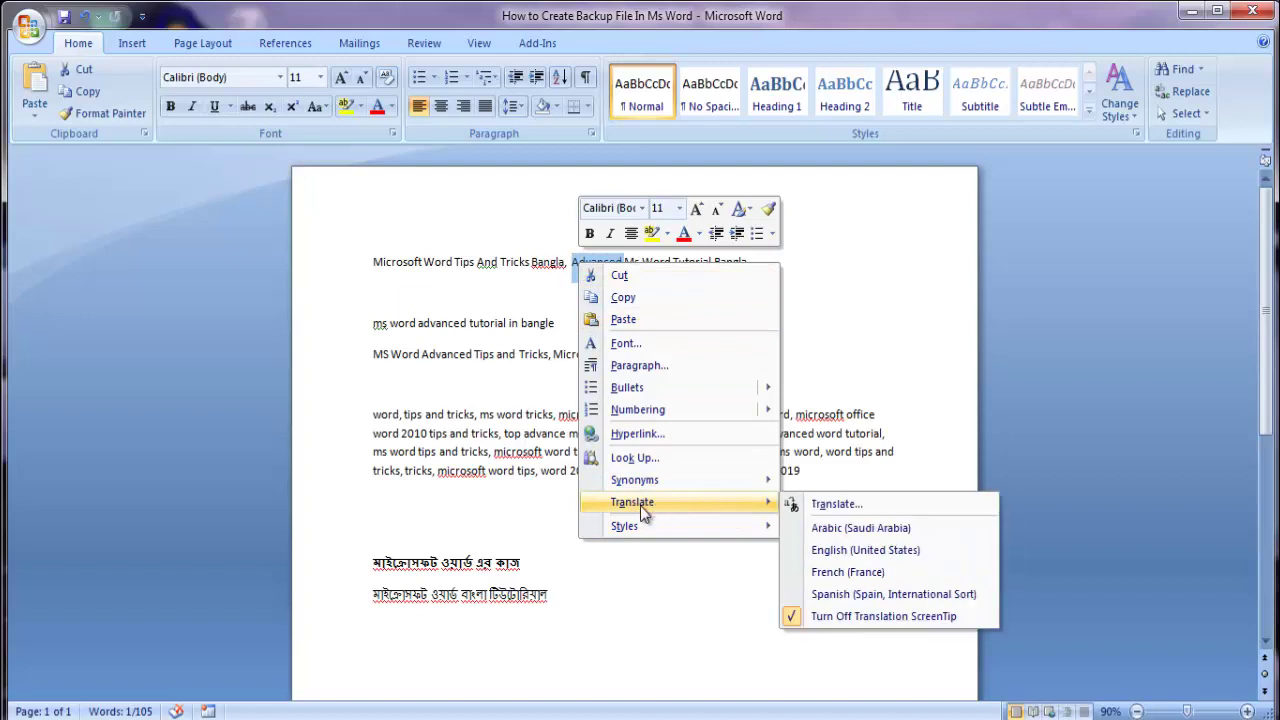
pyautogui.click(838, 505)
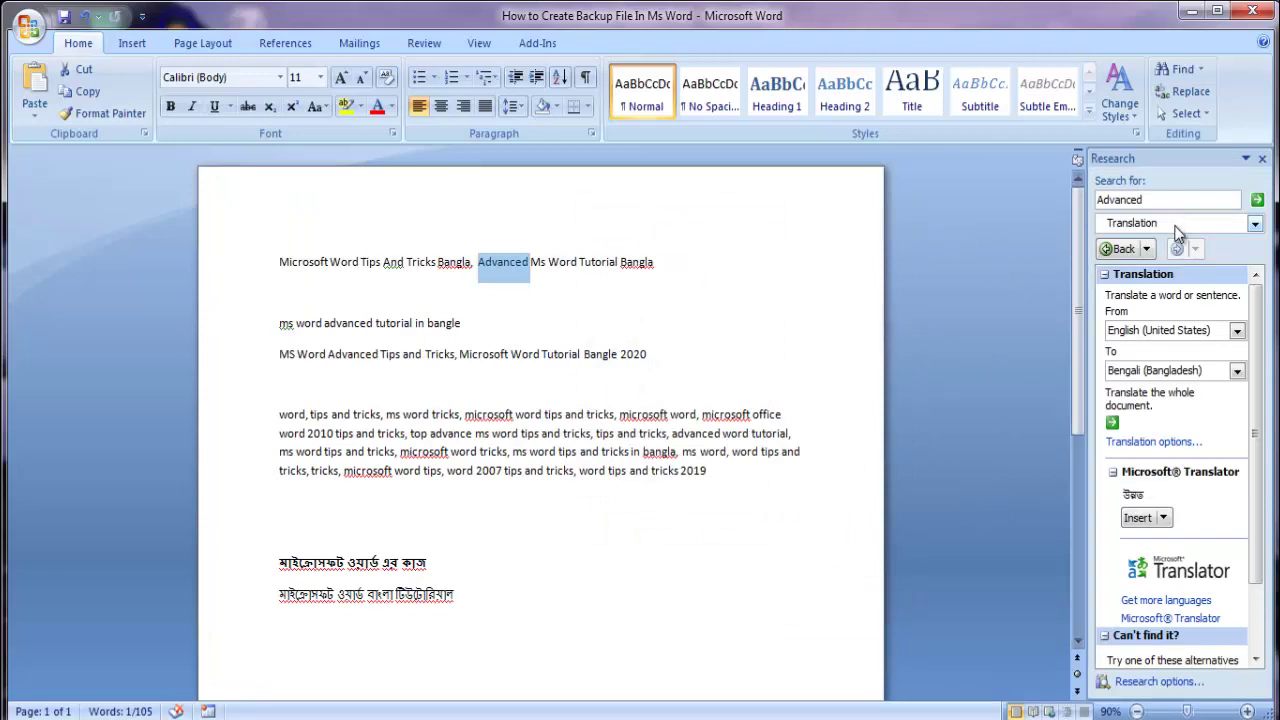
pyautogui.click(1237, 371)
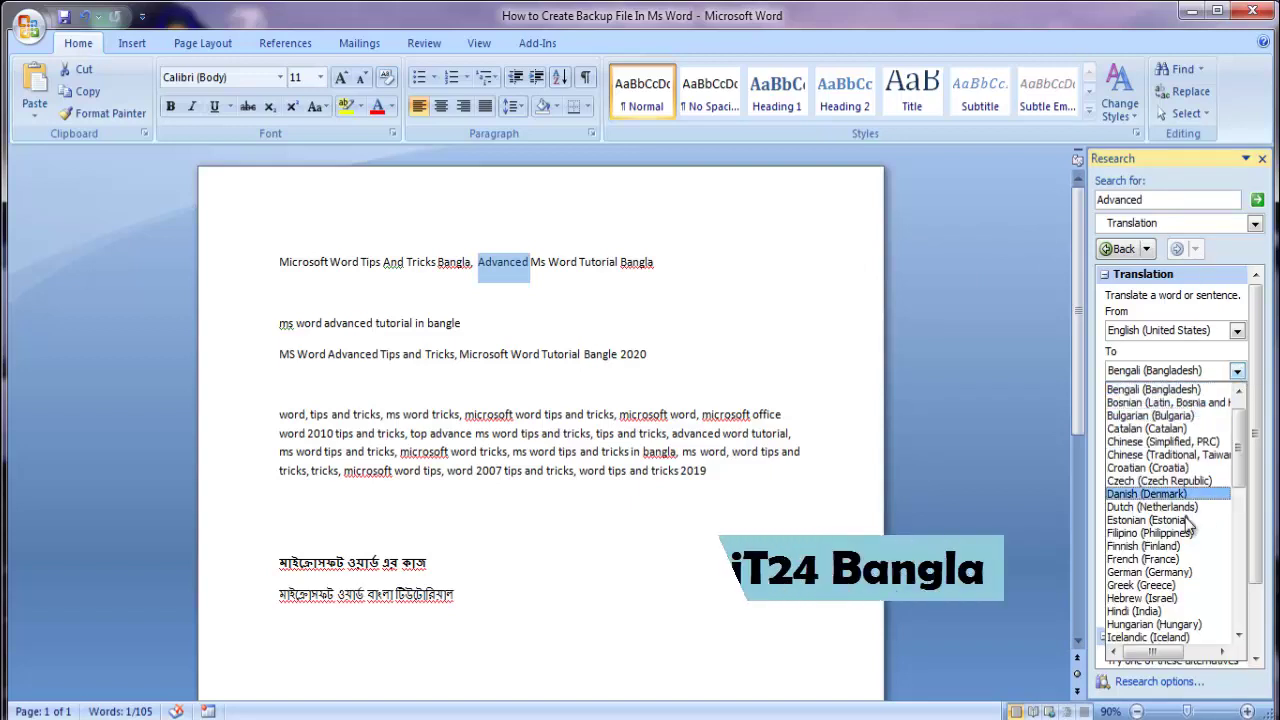
pyautogui.click(1190, 389)
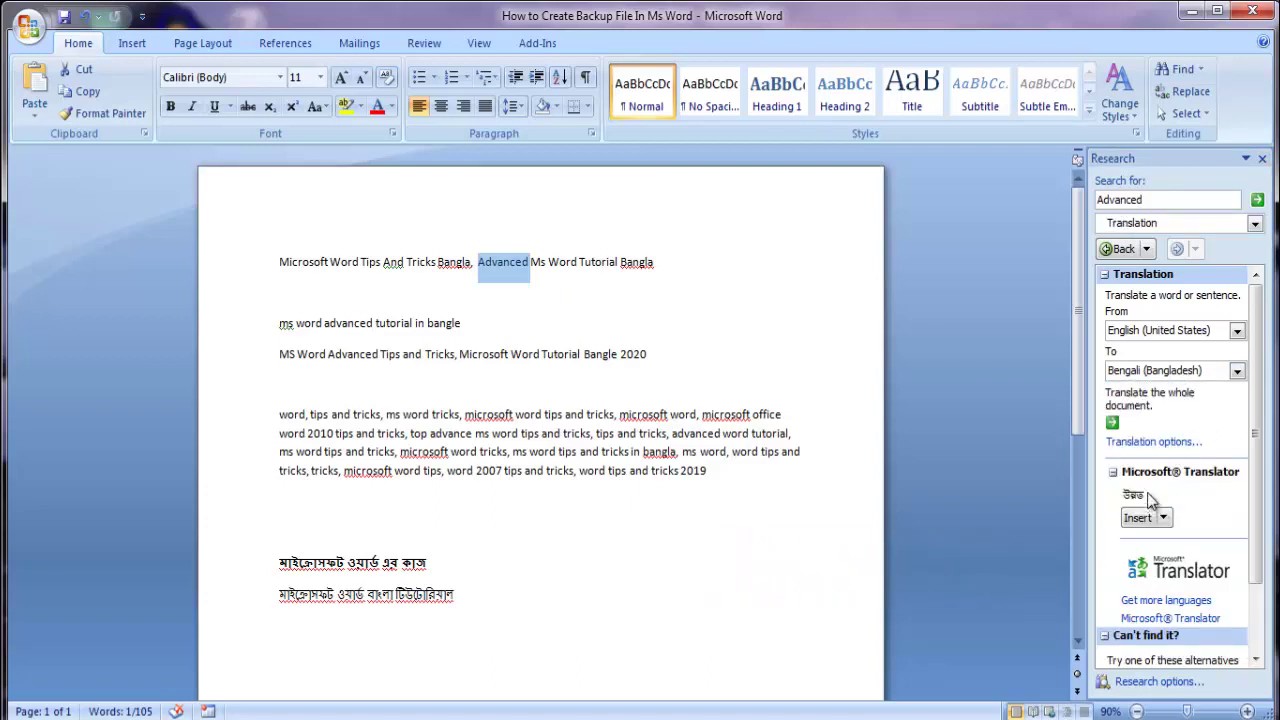
pyautogui.click(1237, 370)
pyautogui.click(1238, 331)
pyautogui.click(1238, 331)
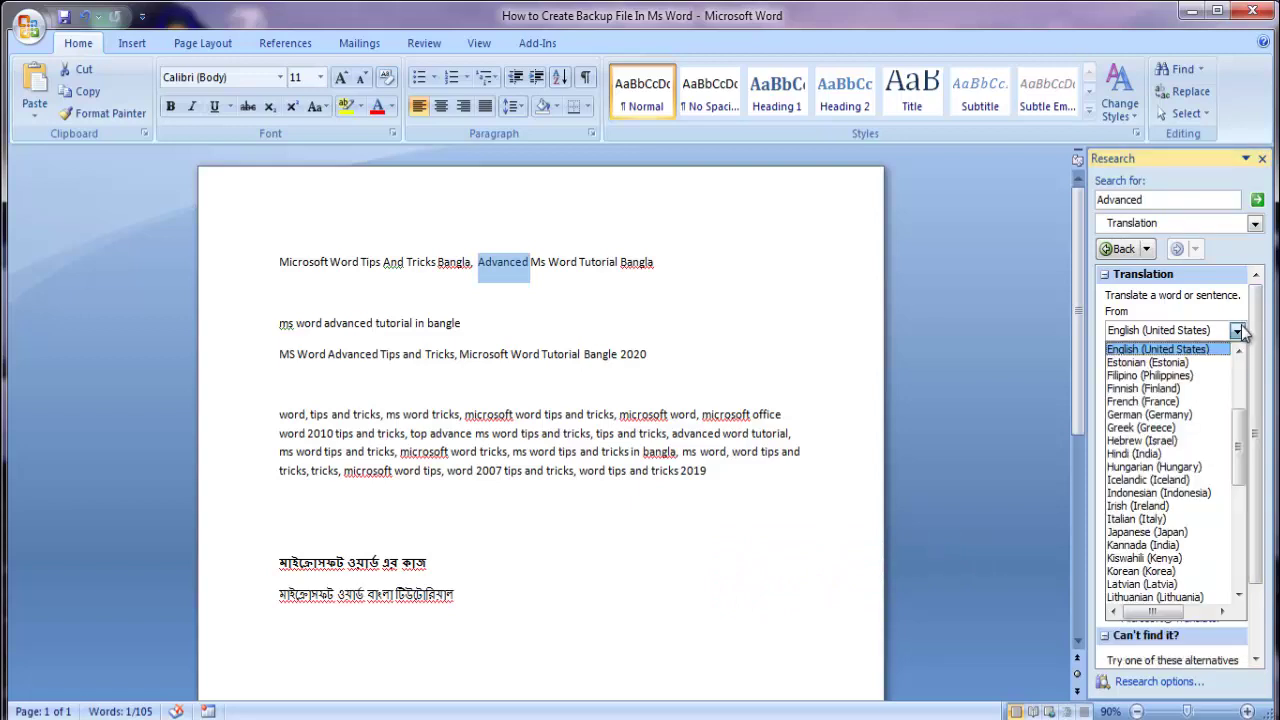
pyautogui.click(1238, 331)
pyautogui.click(1238, 372)
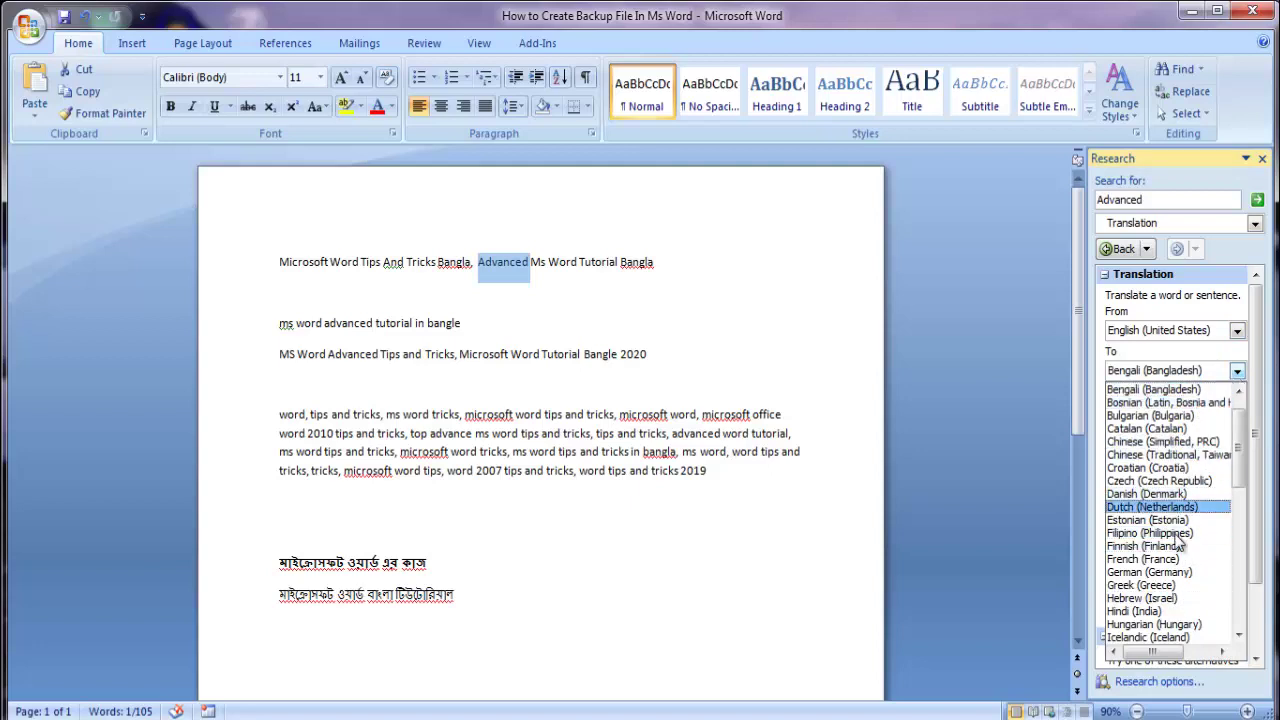
pyautogui.click(1238, 374)
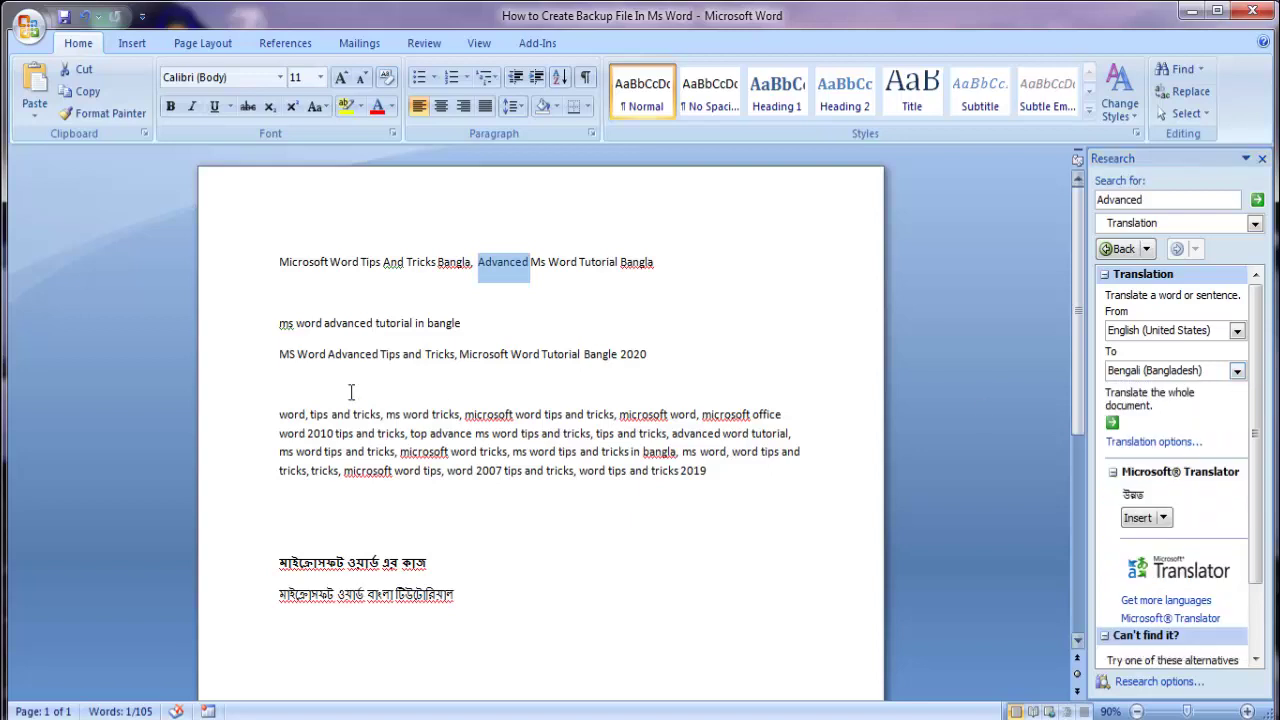
pyautogui.click(489, 355)
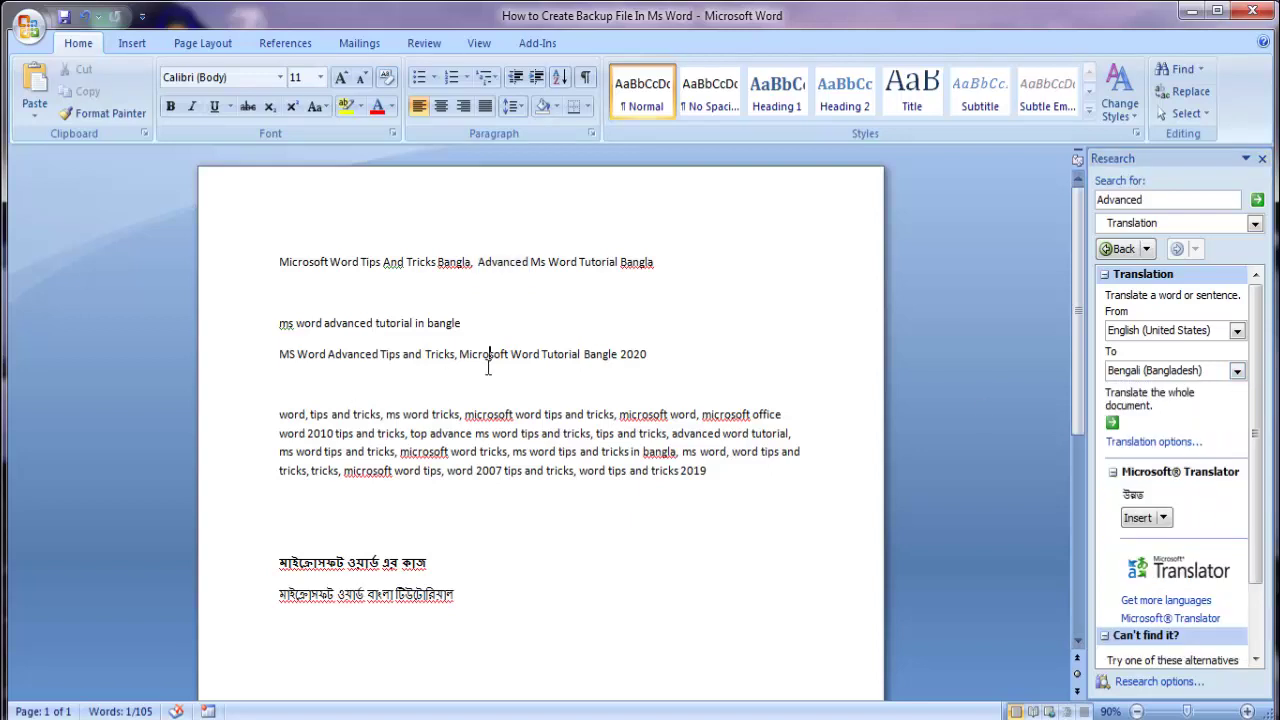
# Step: Translate the phrase 'Advanced Ms Word Tutorial Bangla' into Bengali, then close the Research pane
pyautogui.moveTo(660, 264); pyautogui.dragTo(479, 262)
pyautogui.rightClick(489, 262)
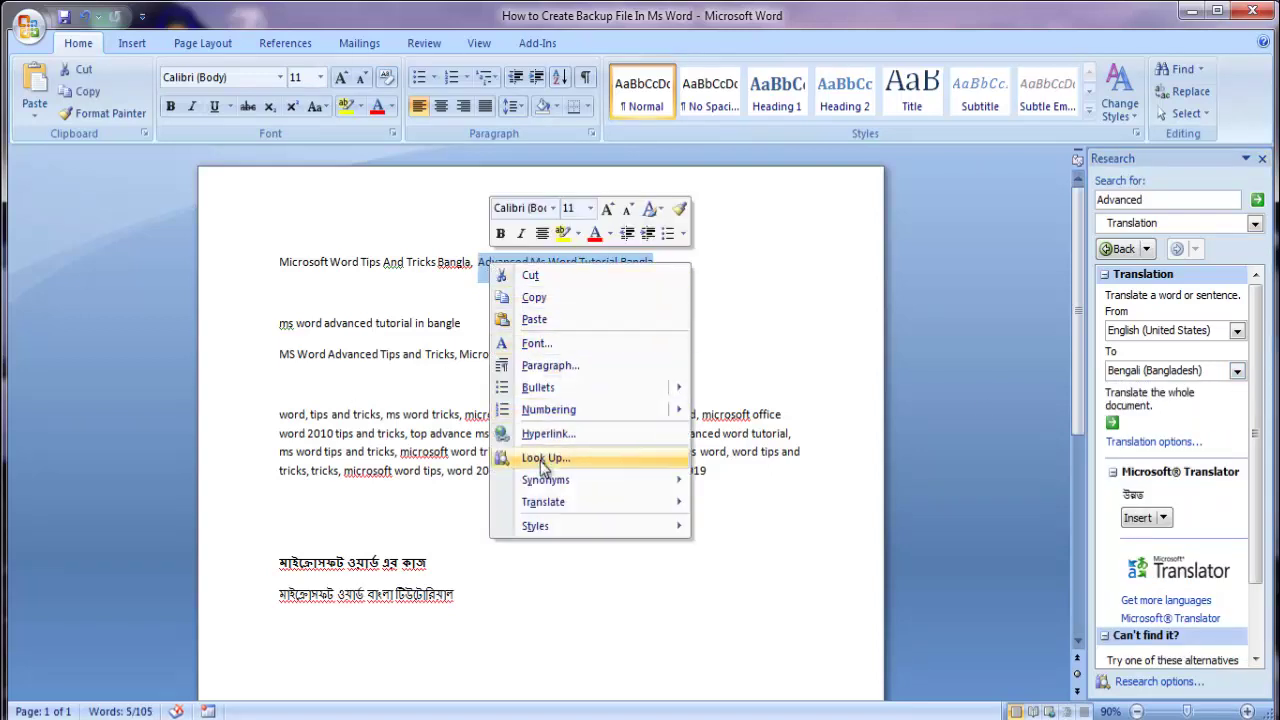
pyautogui.moveTo(543, 502)
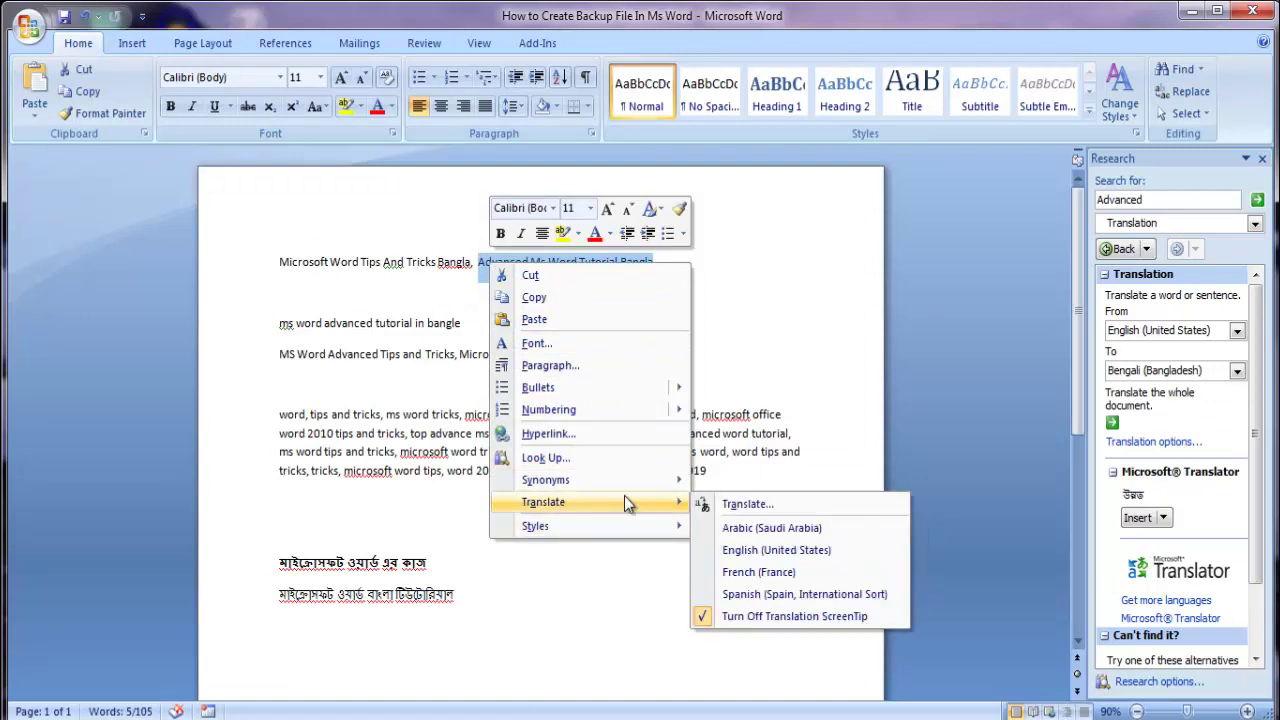
pyautogui.click(761, 504)
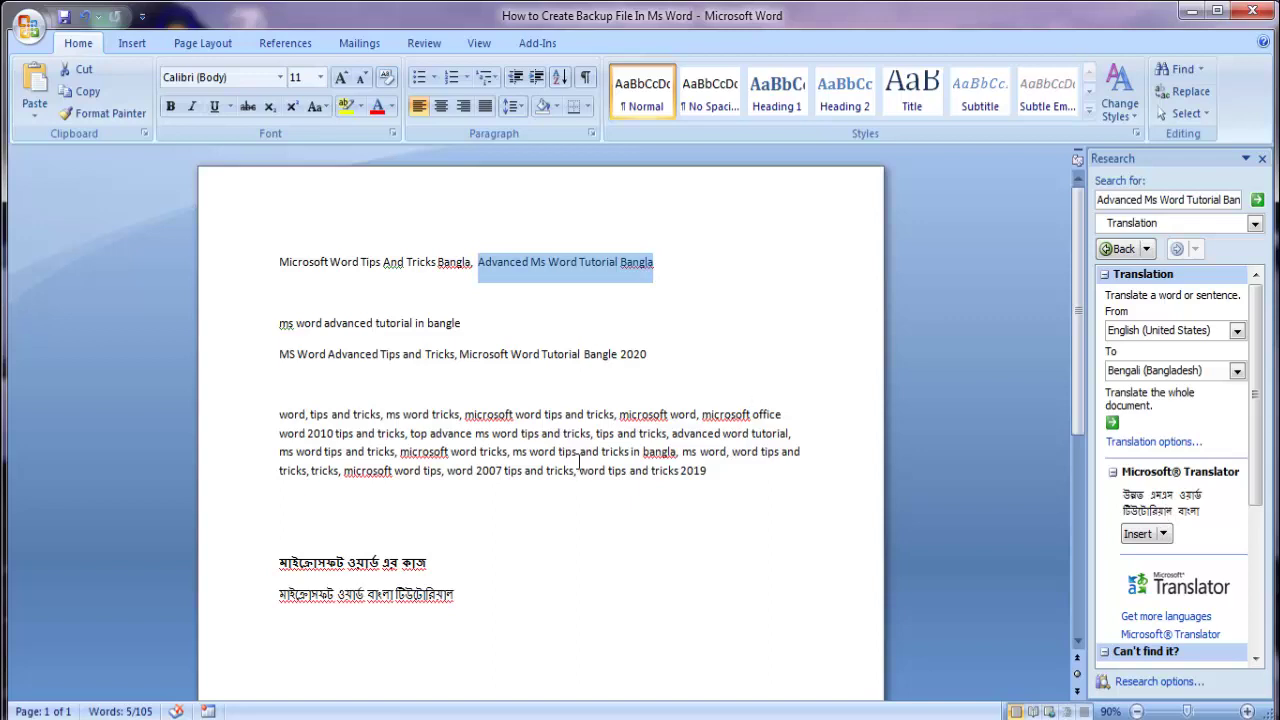
pyautogui.click(414, 449)
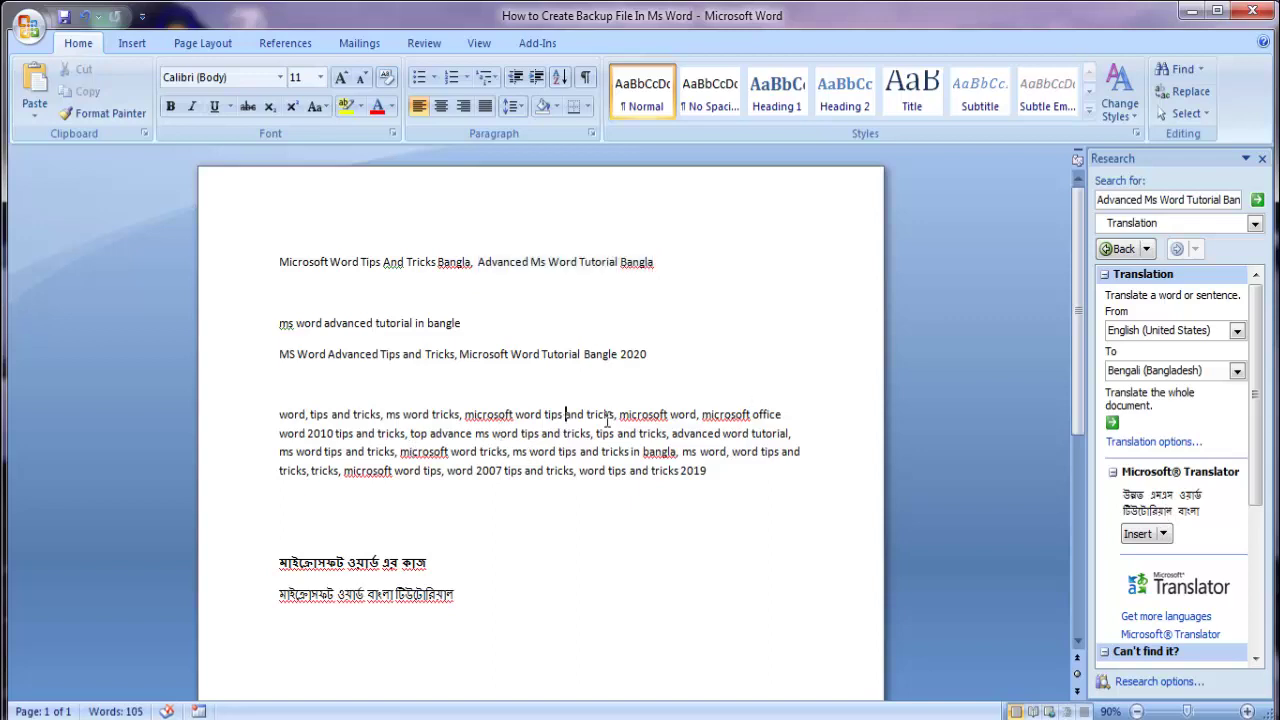
pyautogui.moveTo(804, 421); pyautogui.dragTo(703, 418)
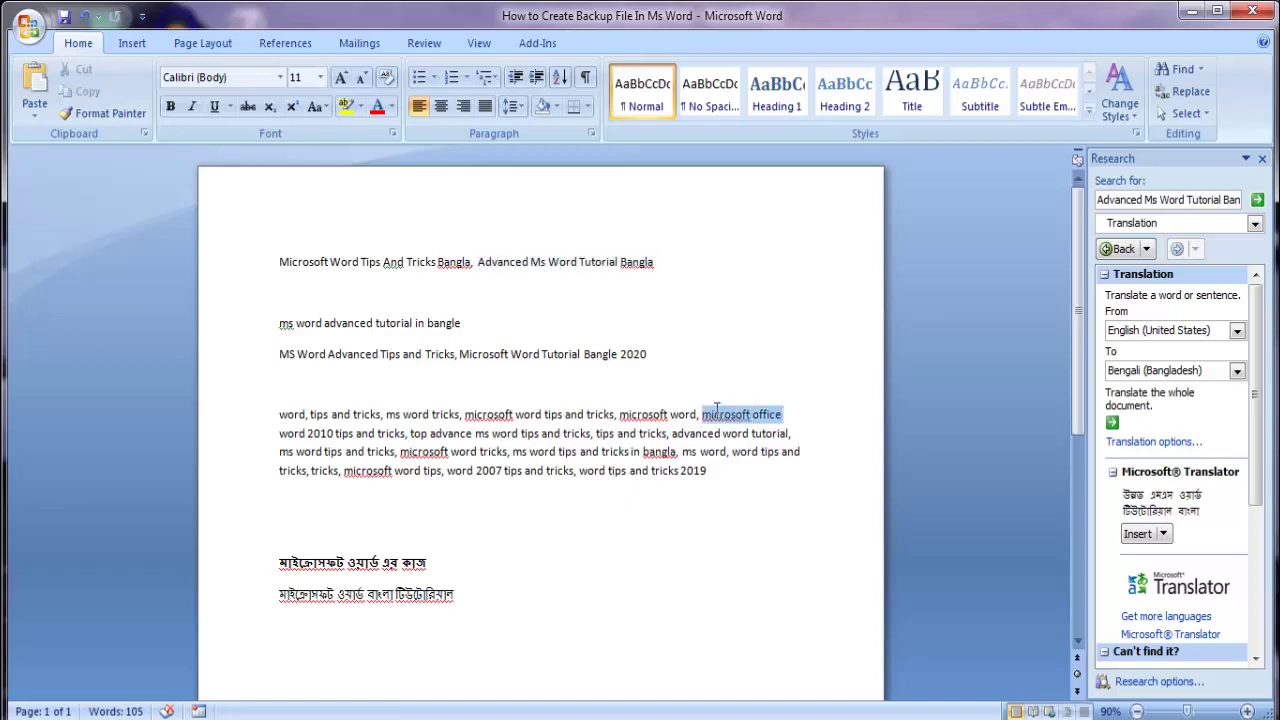
pyautogui.click(482, 433)
pyautogui.click(1262, 158)
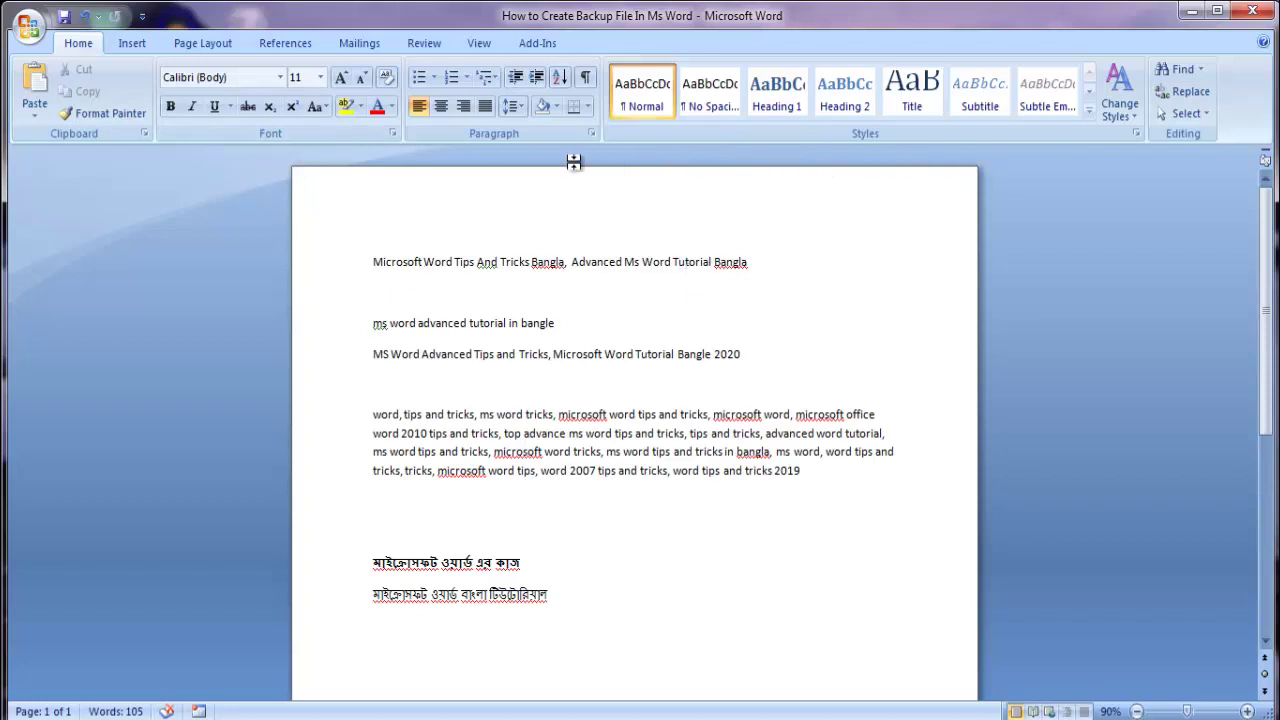
# Step: Toggle the rulers on and off with the View Ruler button, then again via the View tab's Ruler option
pyautogui.click(1266, 160)
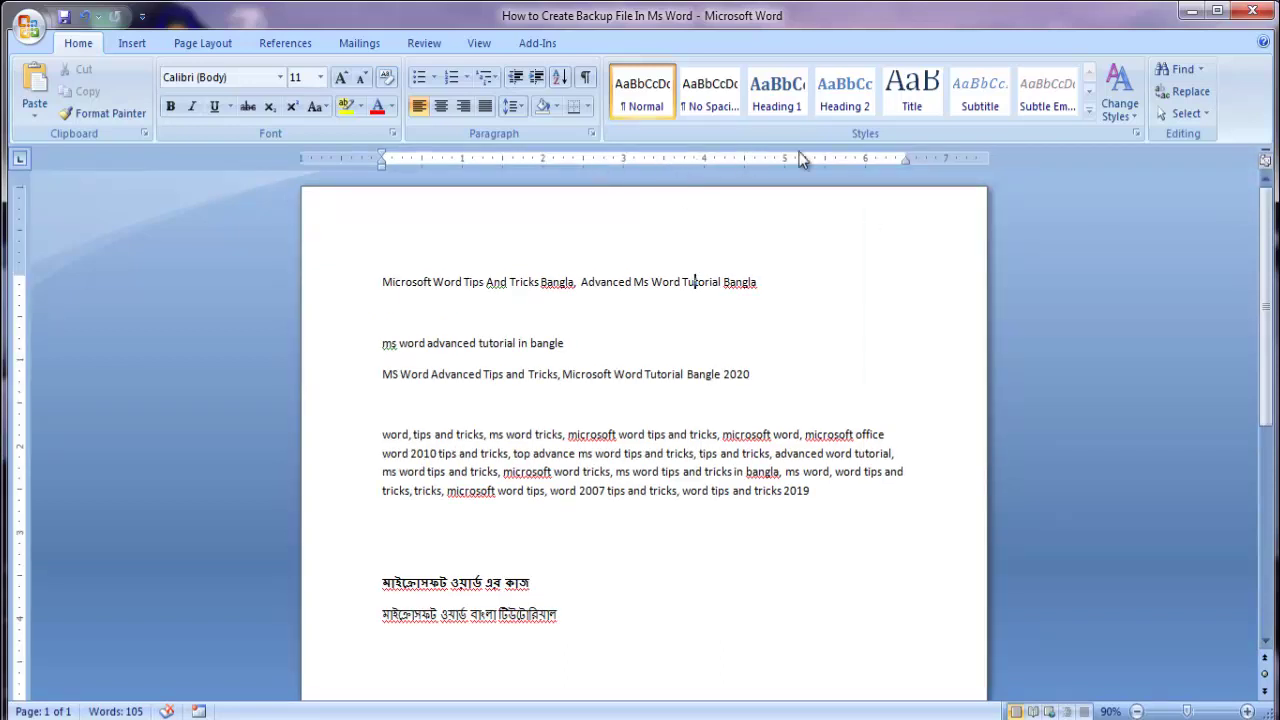
pyautogui.click(1265, 160)
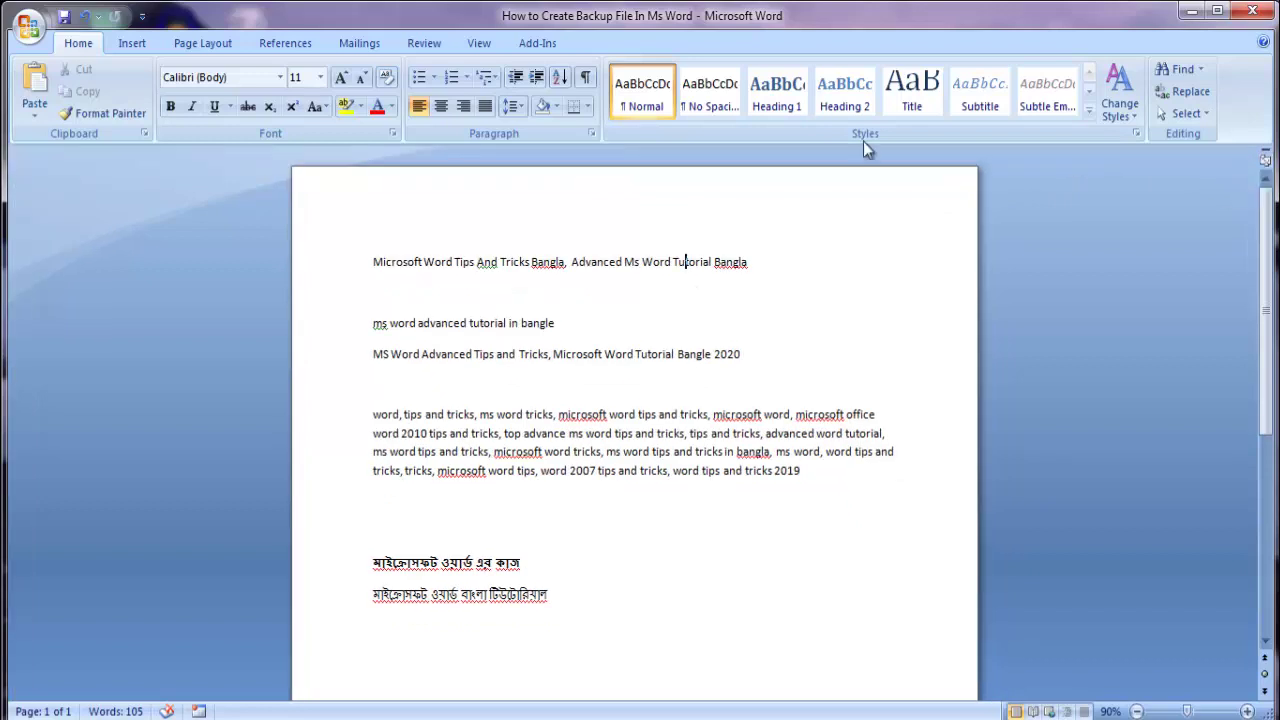
pyautogui.click(488, 44)
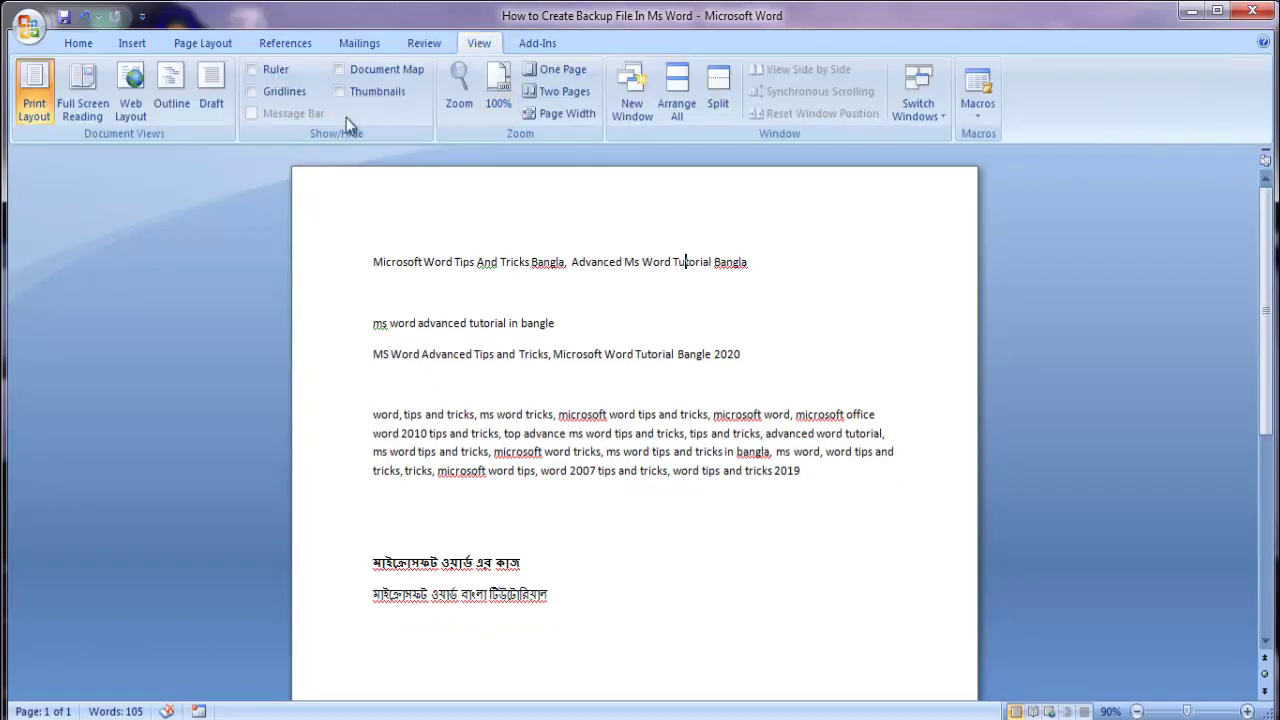
pyautogui.click(276, 72)
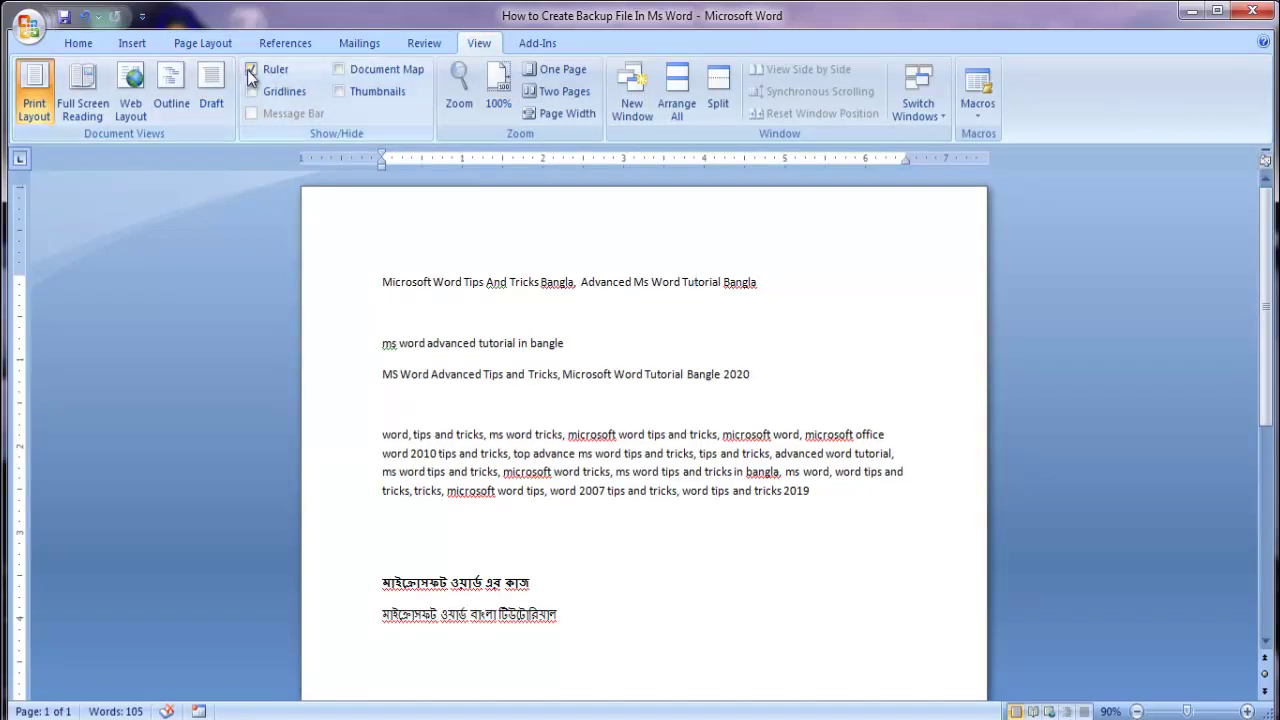
pyautogui.click(250, 70)
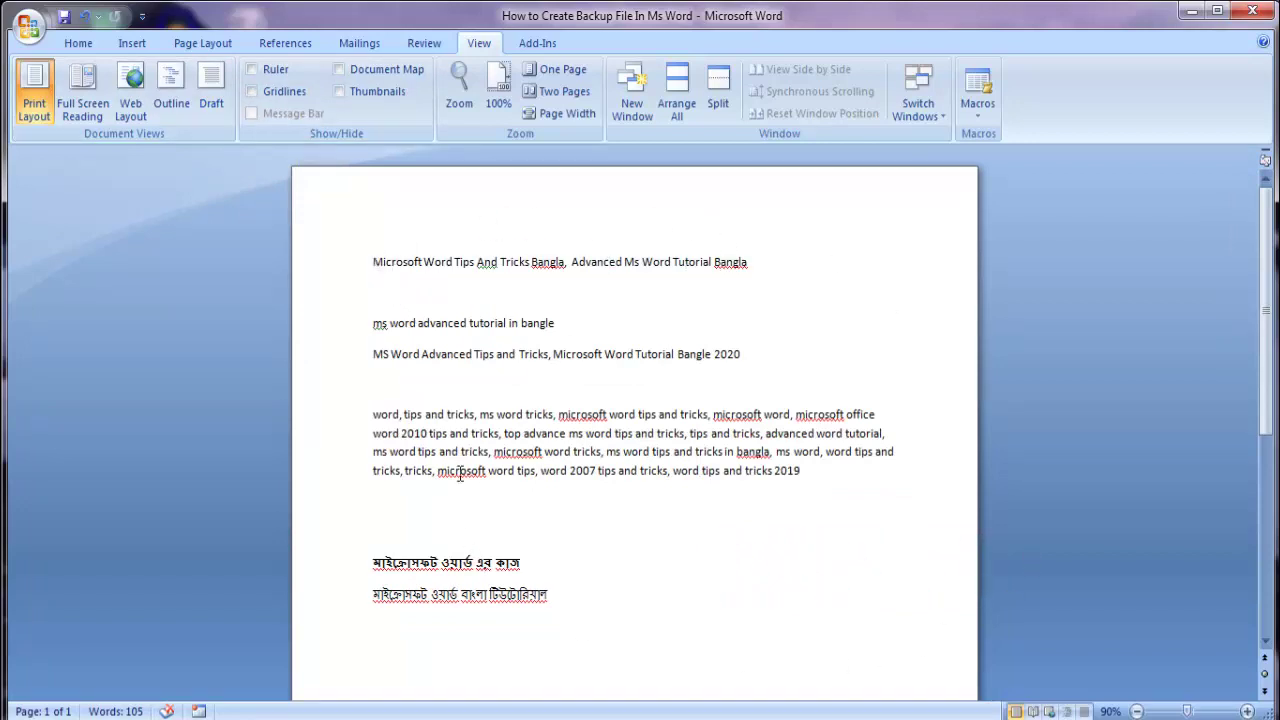
pyautogui.moveTo(374, 258); pyautogui.dragTo(714, 473)
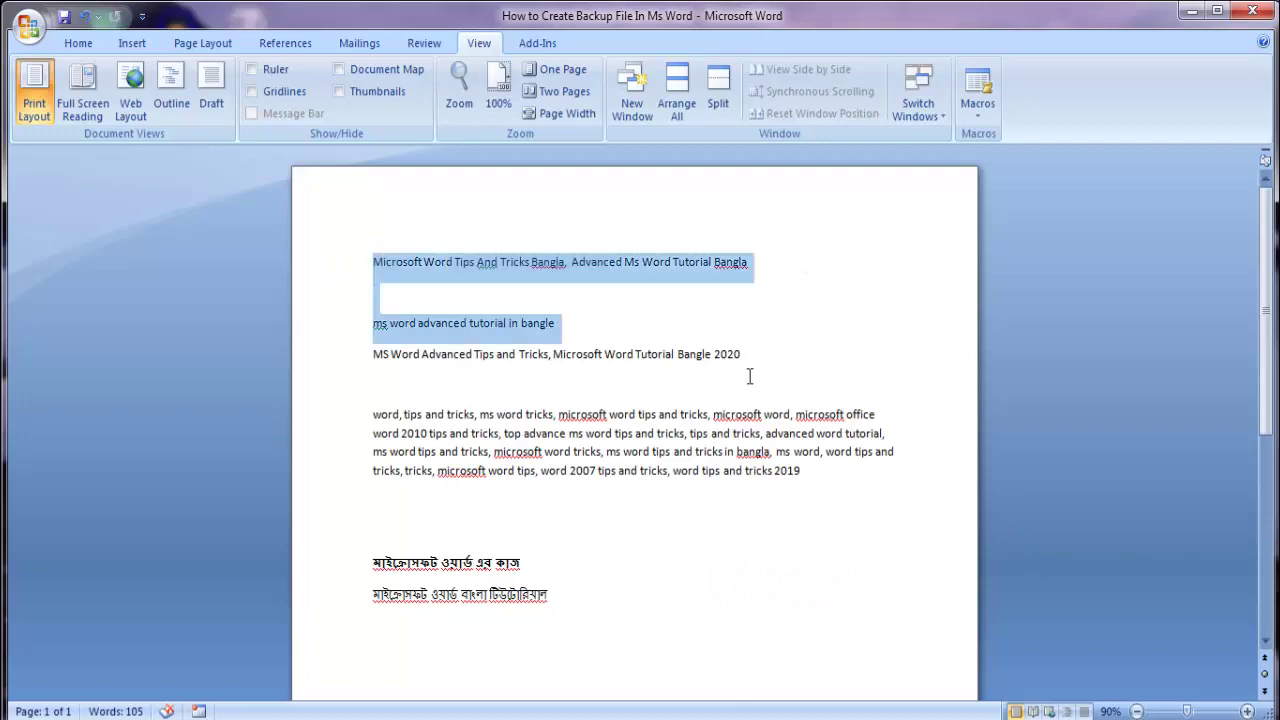
# Step: Enable Show text boundaries under Word Options > Advanced > Show document content
pyautogui.click(714, 473)
pyautogui.click(27, 27)
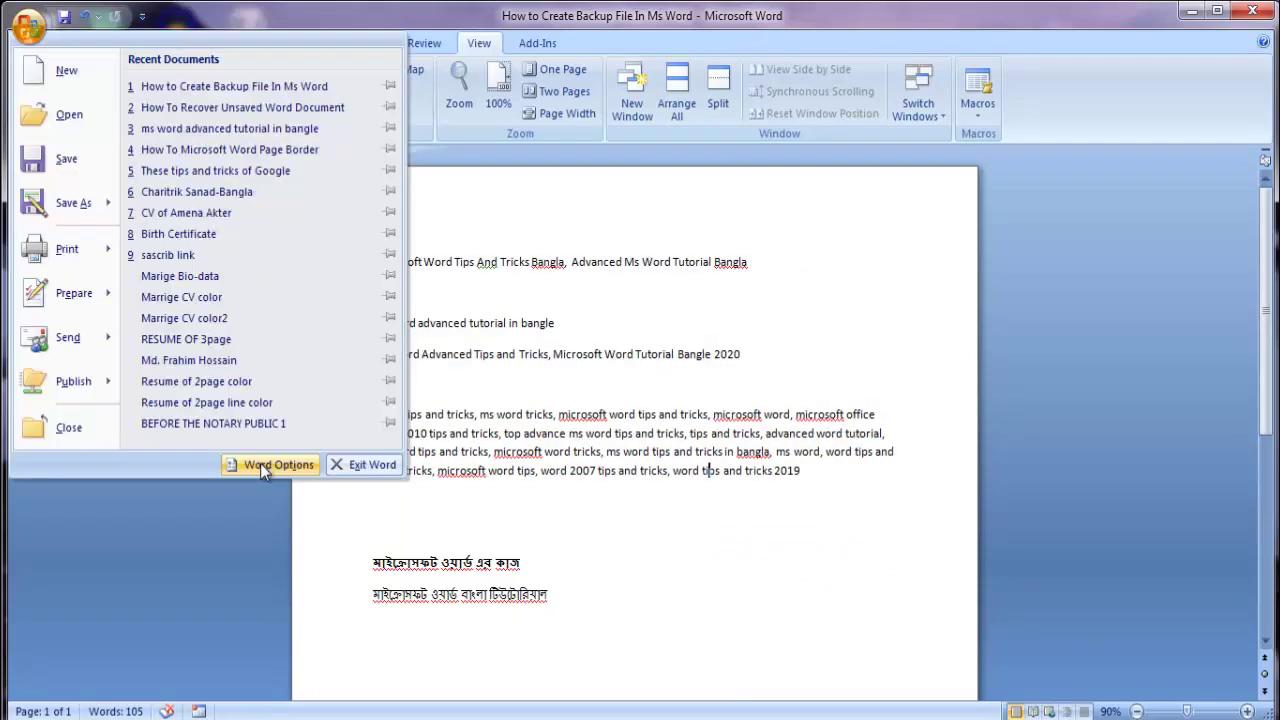
pyautogui.click(262, 463)
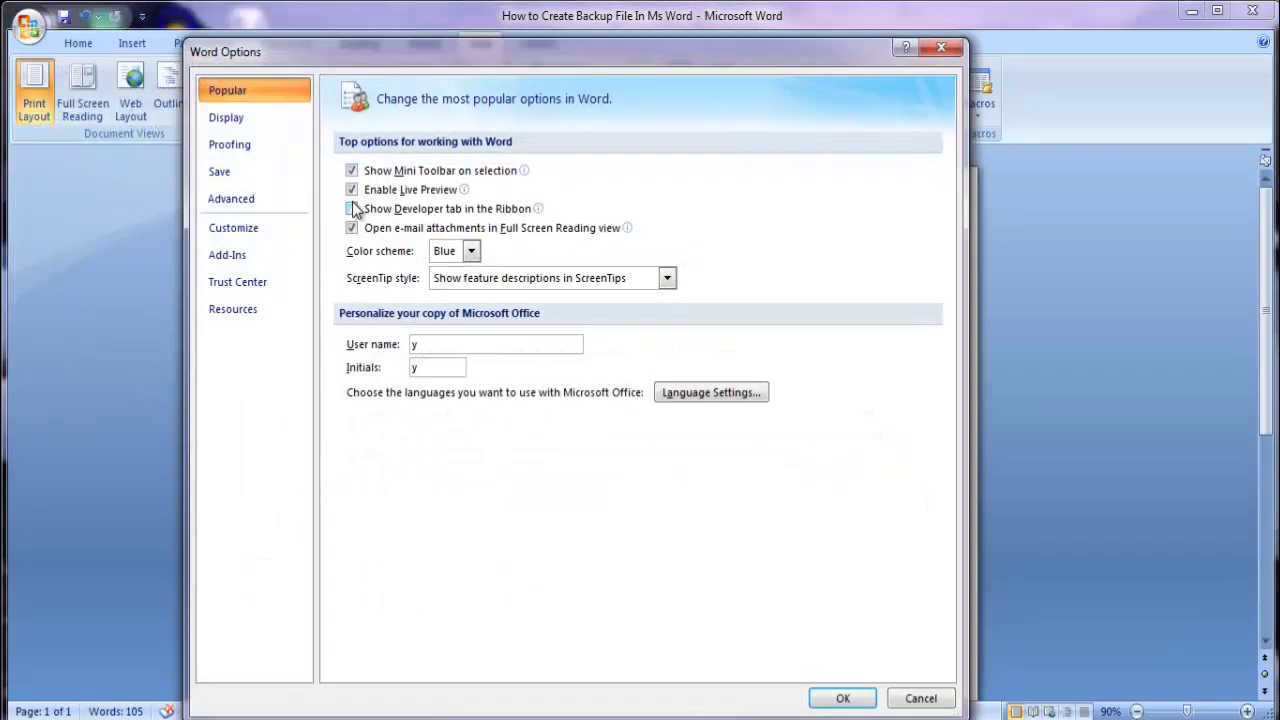
pyautogui.click(240, 205)
pyautogui.scroll(-3, 572, 420)
pyautogui.scroll(-3, 568, 420)
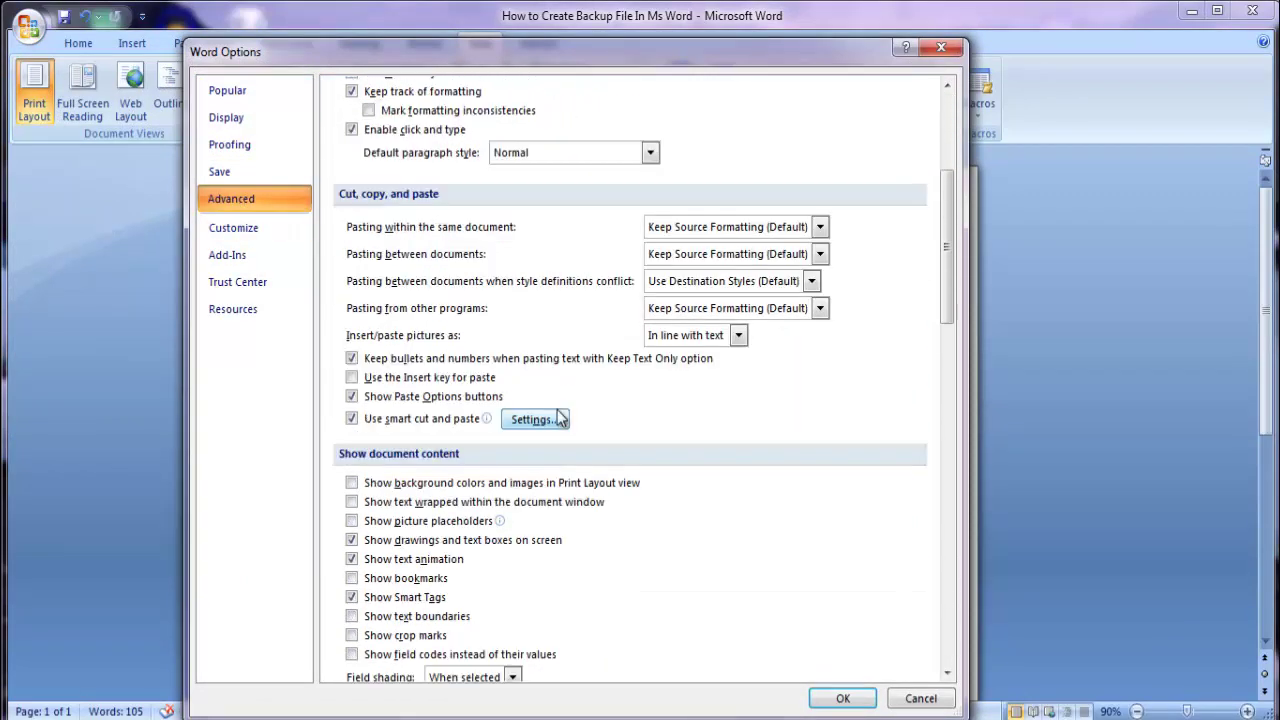
pyautogui.scroll(-4, 568, 420)
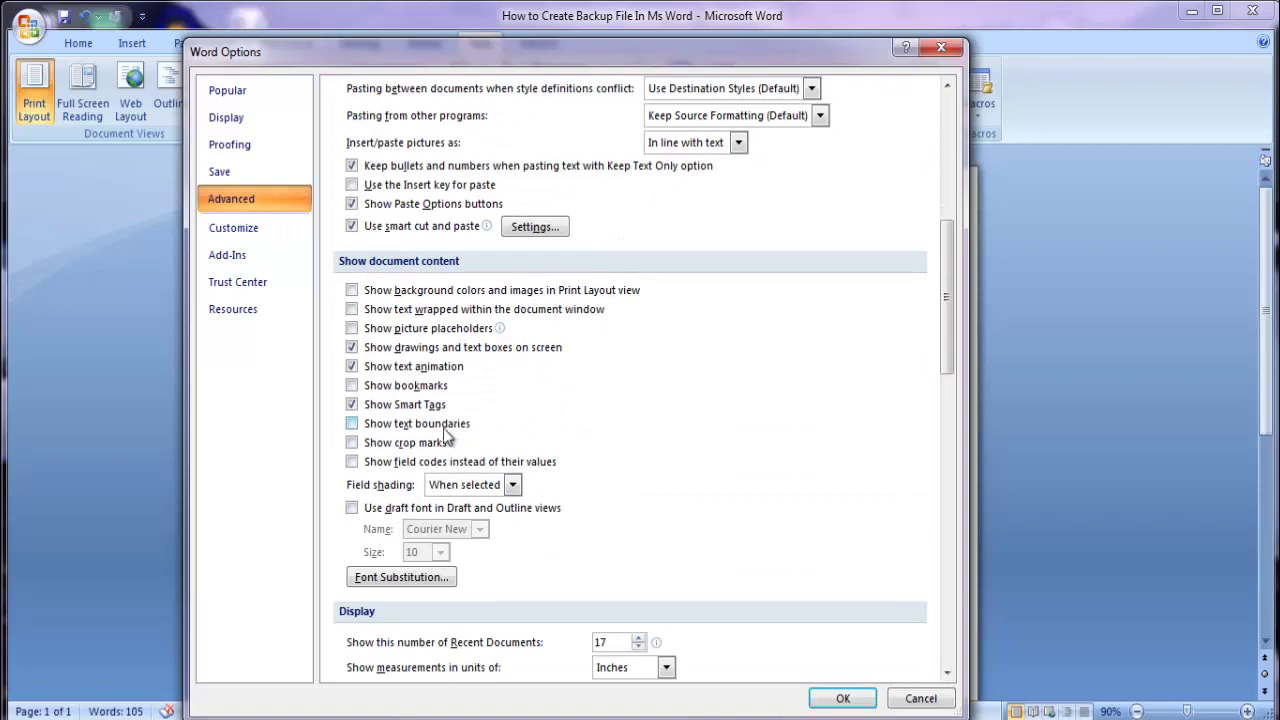
pyautogui.click(352, 423)
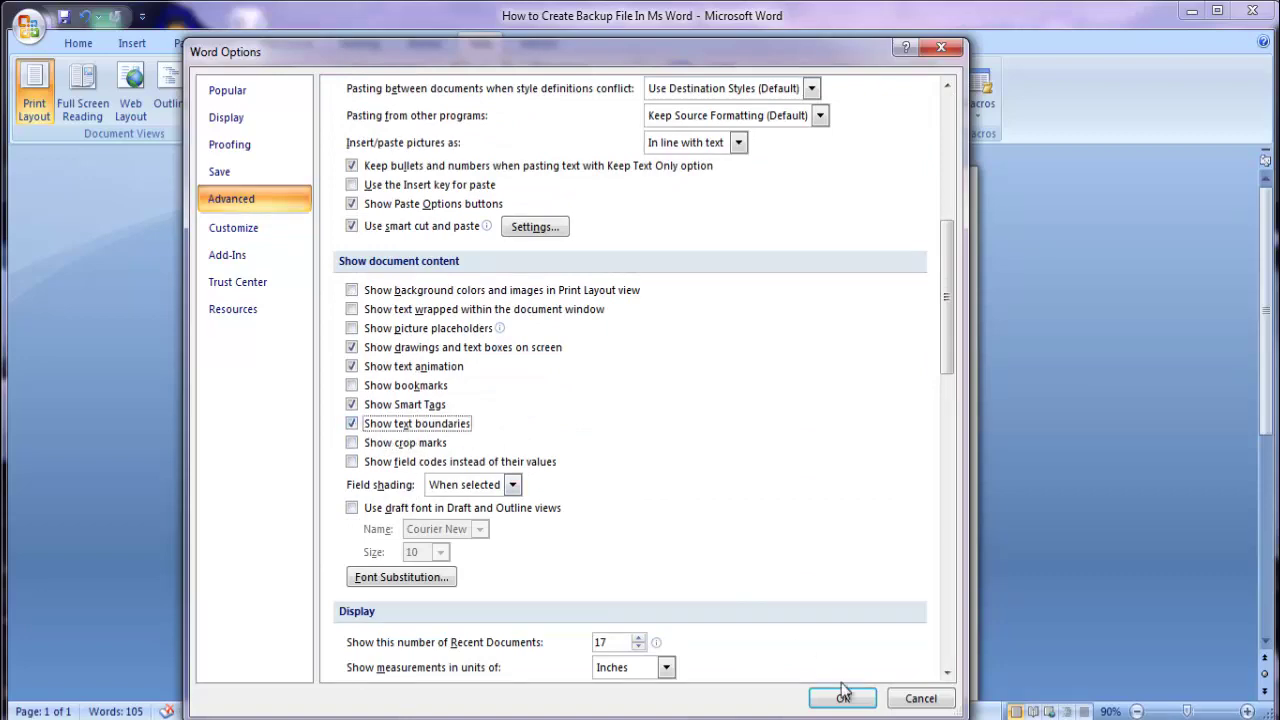
pyautogui.click(840, 698)
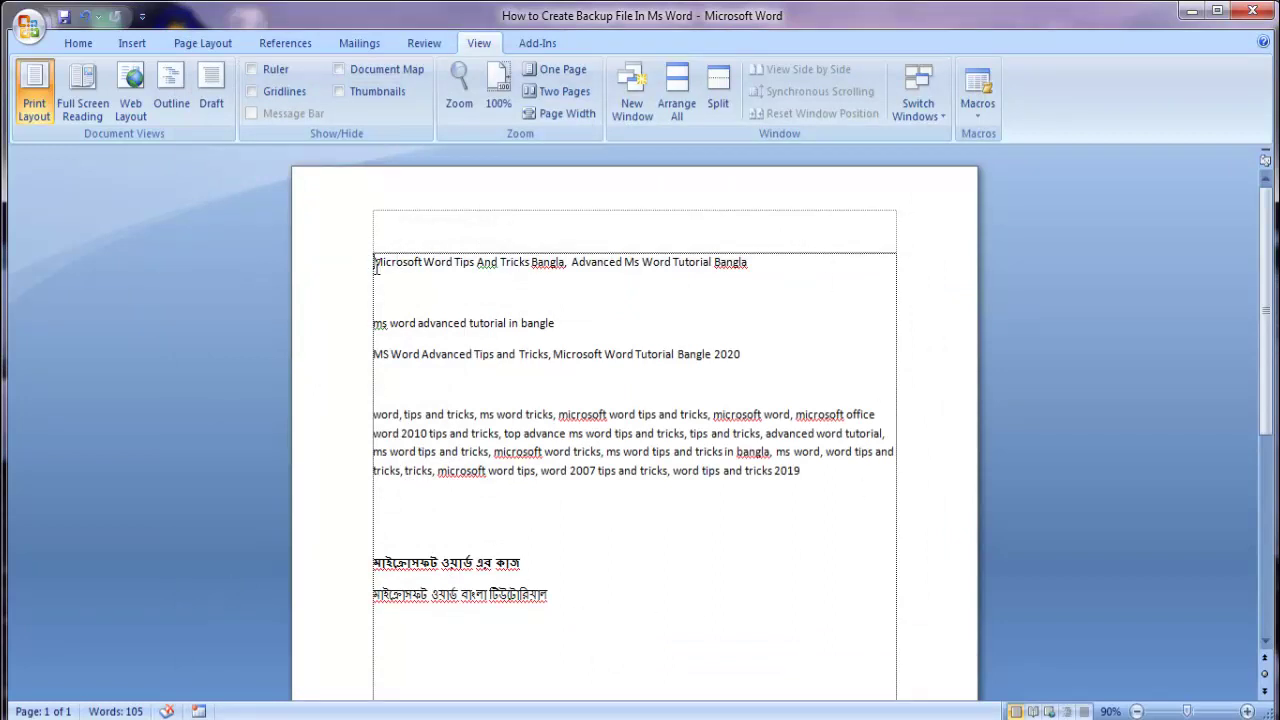
# Step: Scroll down and back up to inspect the dotted text boundaries, then return to the Home tab
pyautogui.click(668, 262)
pyautogui.scroll(-3, 694, 480)
pyautogui.scroll(-4, 686, 471)
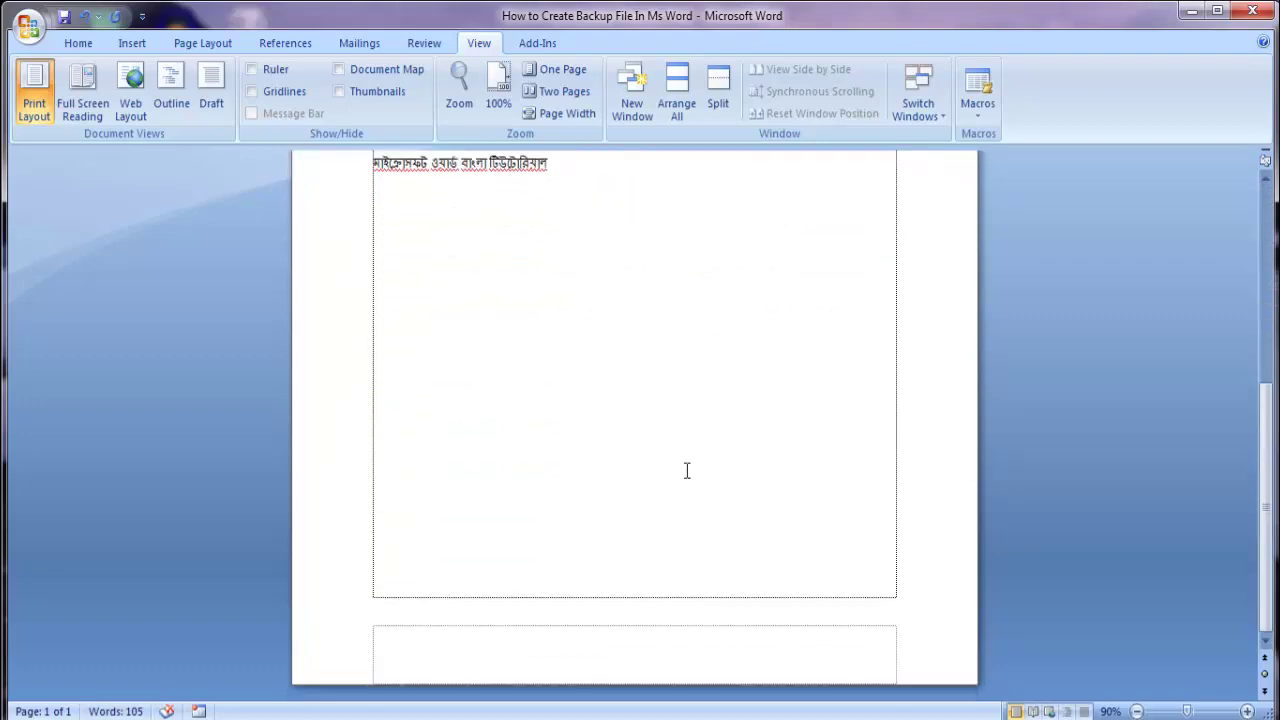
pyautogui.scroll(1, 523, 463)
pyautogui.scroll(5, 522, 465)
pyautogui.scroll(2, 522, 465)
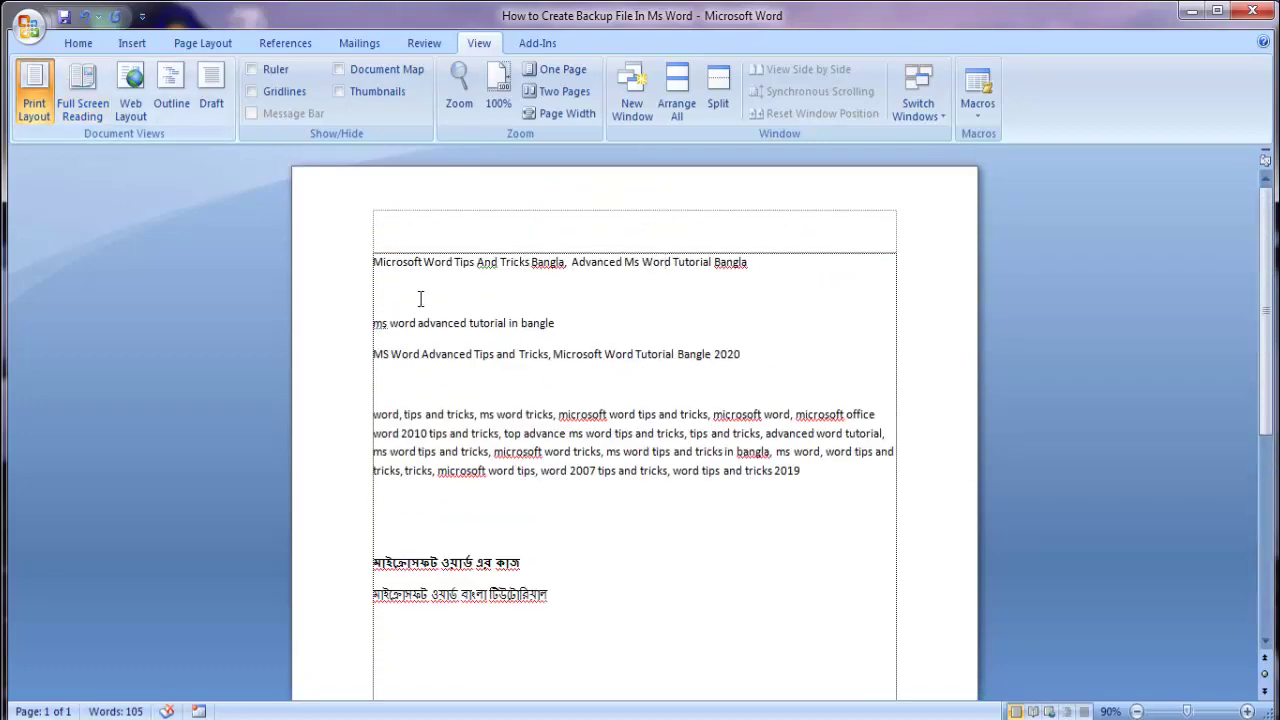
pyautogui.click(785, 433)
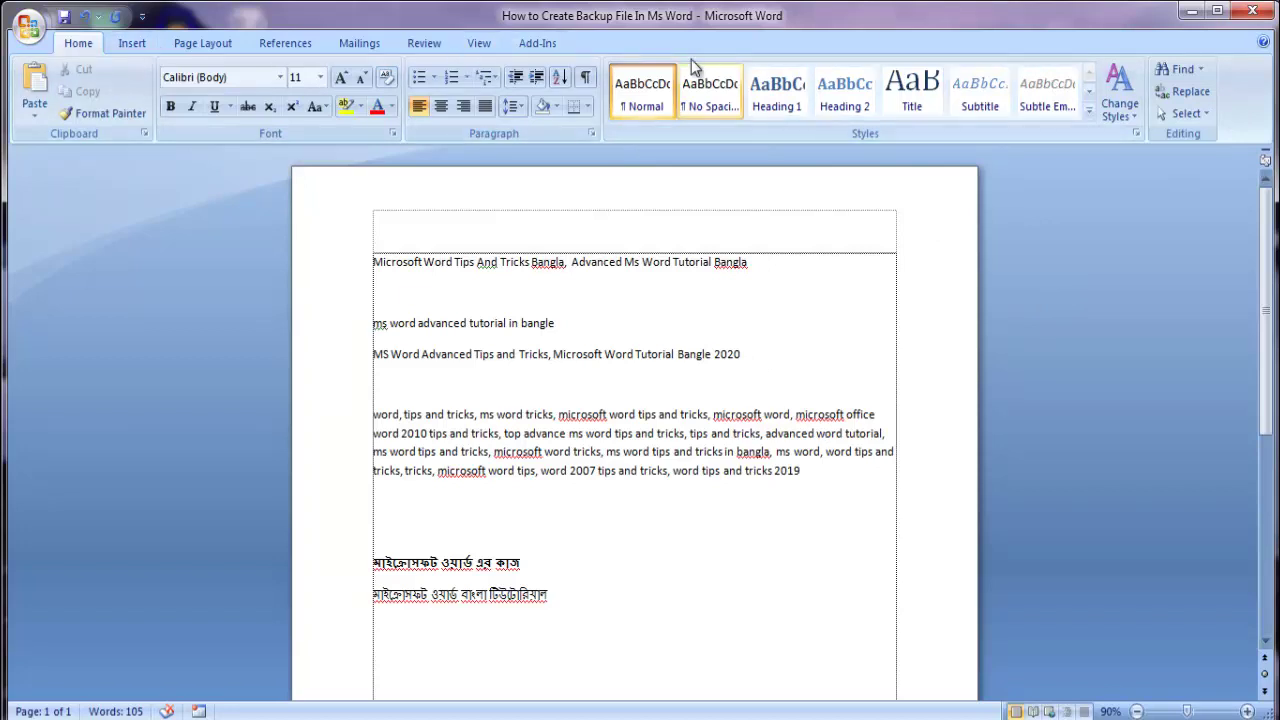
# Step: Search the document for 'Bangla' with Find Next
pyautogui.click(1180, 70)
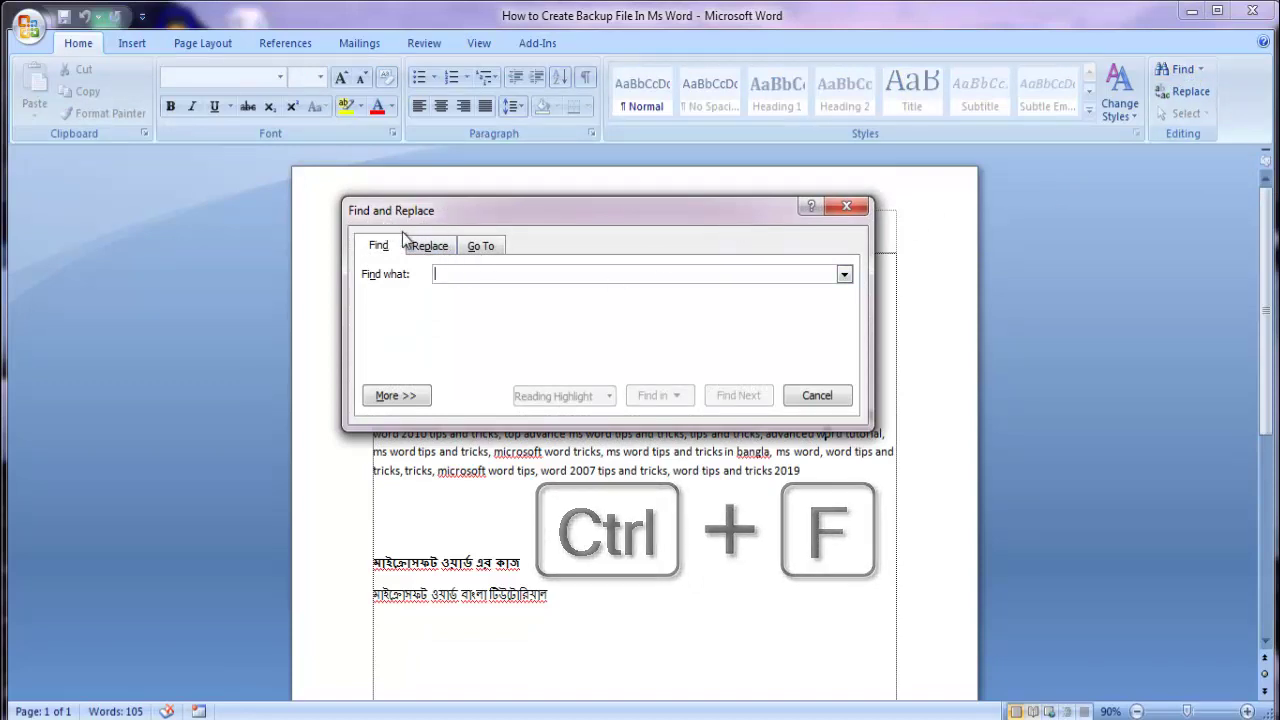
pyautogui.moveTo(471, 212); pyautogui.dragTo(579, 362)
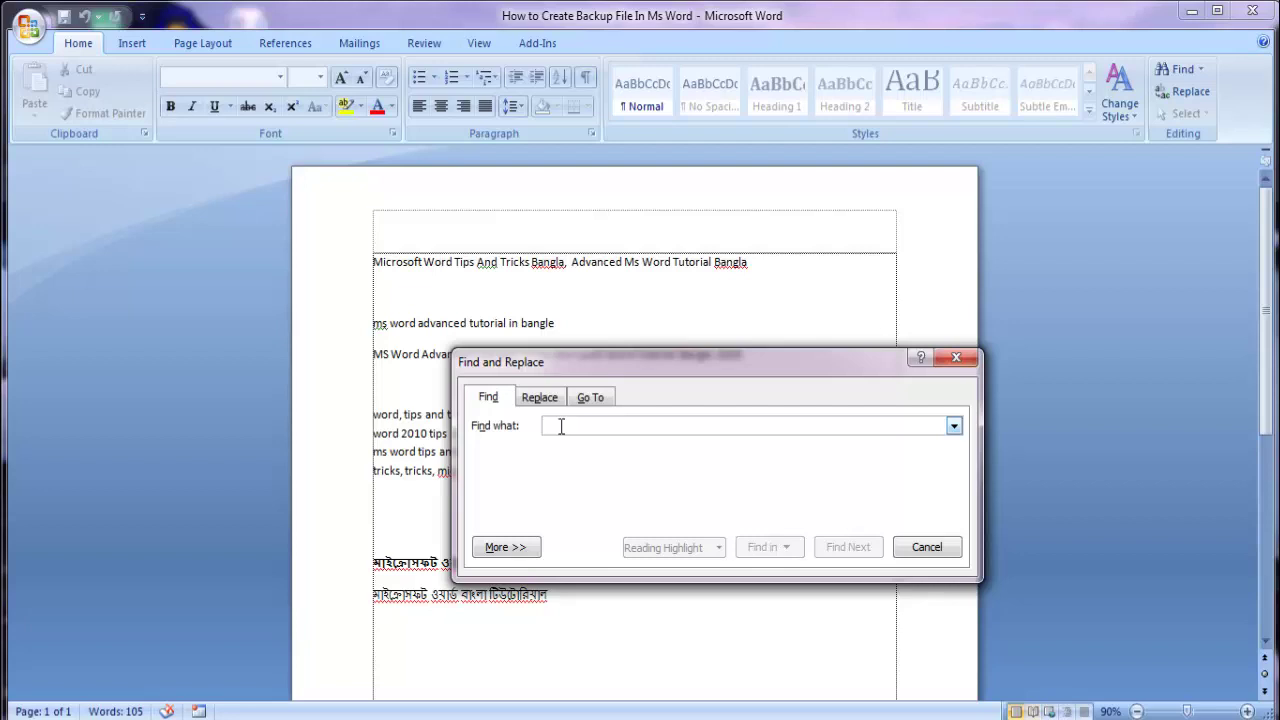
pyautogui.write('ব')
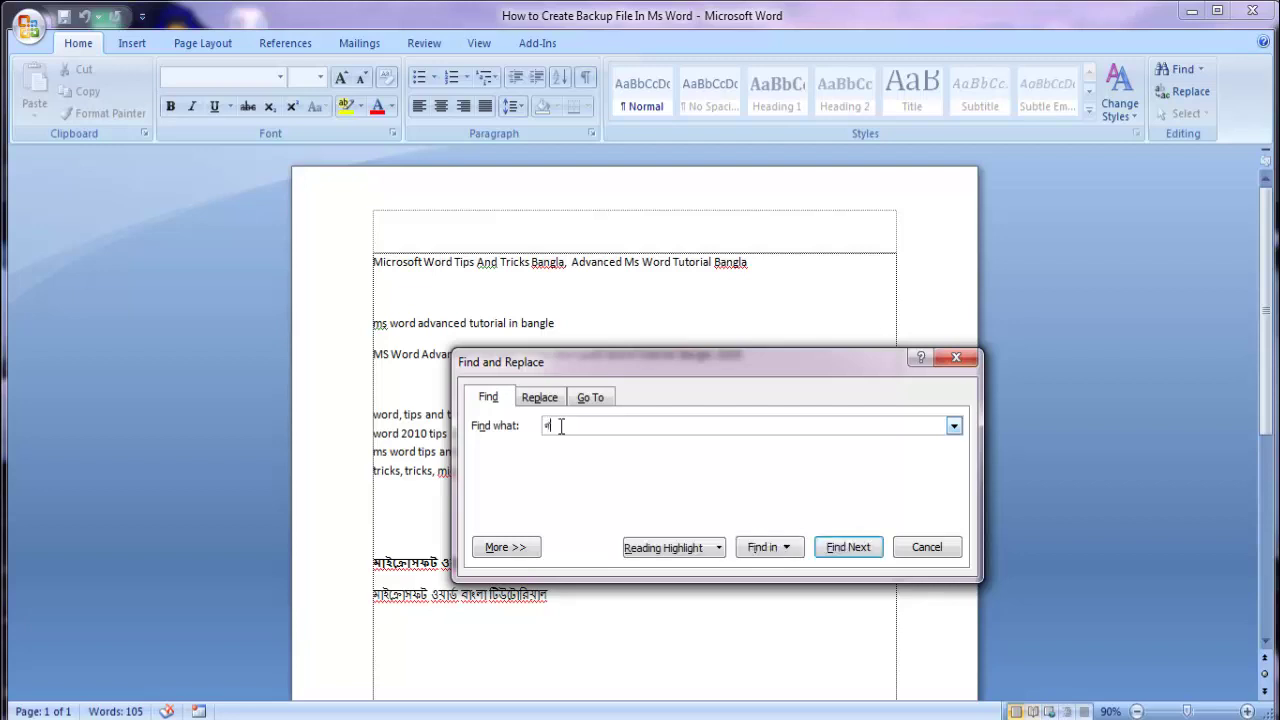
pyautogui.press('BackSpace')
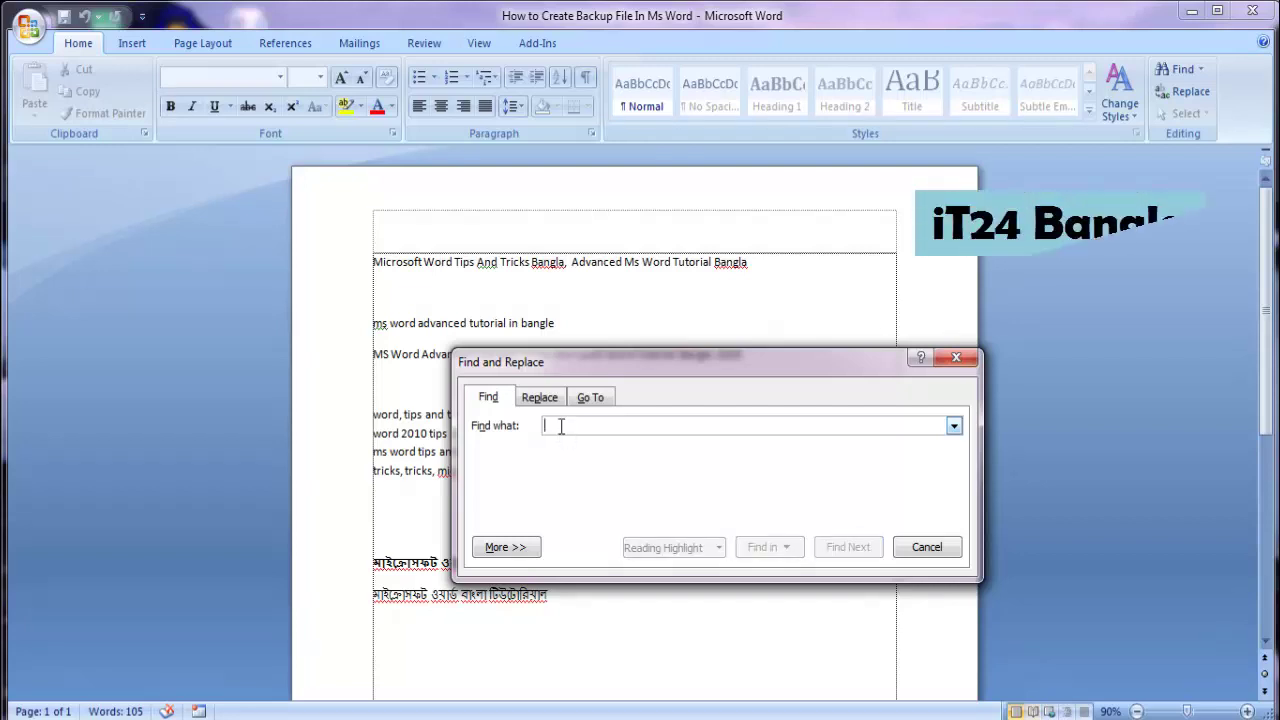
pyautogui.write('Bangla')
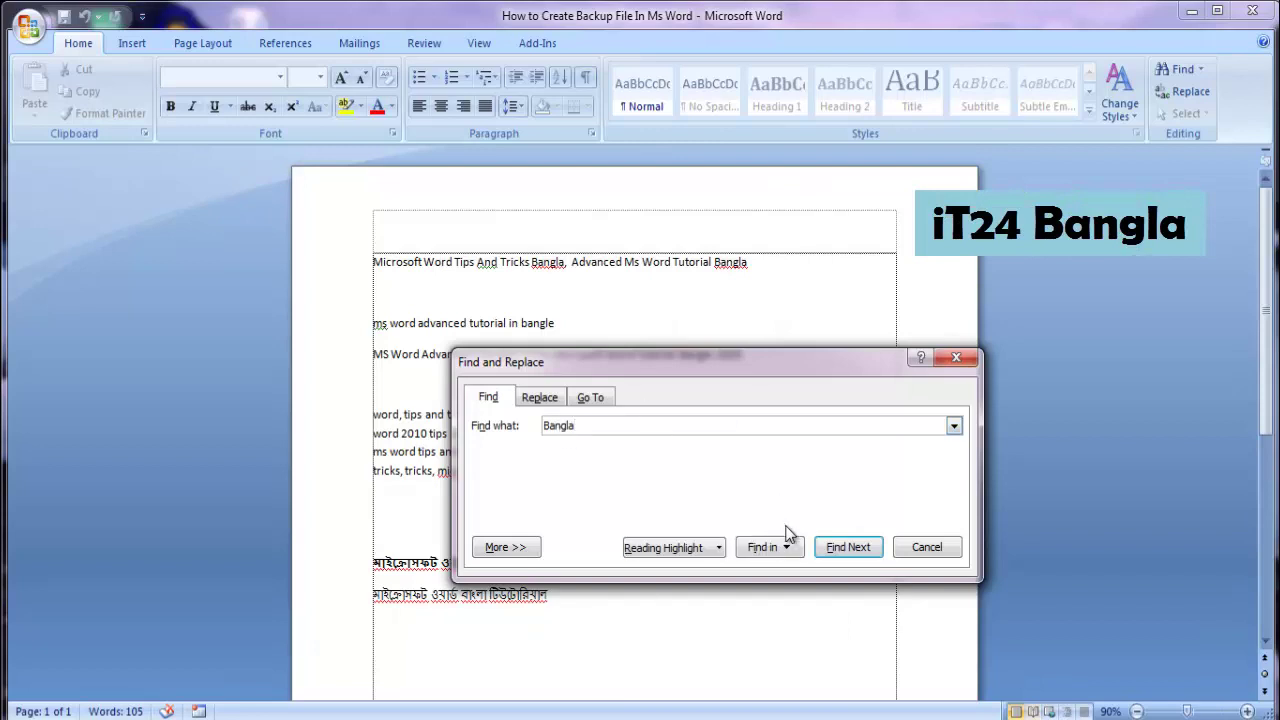
pyautogui.click(850, 556)
# Step: Change the search term to 'Bangle' and find its first occurrence
pyautogui.moveTo(697, 240)
pyautogui.mouseDown()
pyautogui.moveTo(1065, 611)
pyautogui.moveTo(785, 568)
pyautogui.mouseUp()
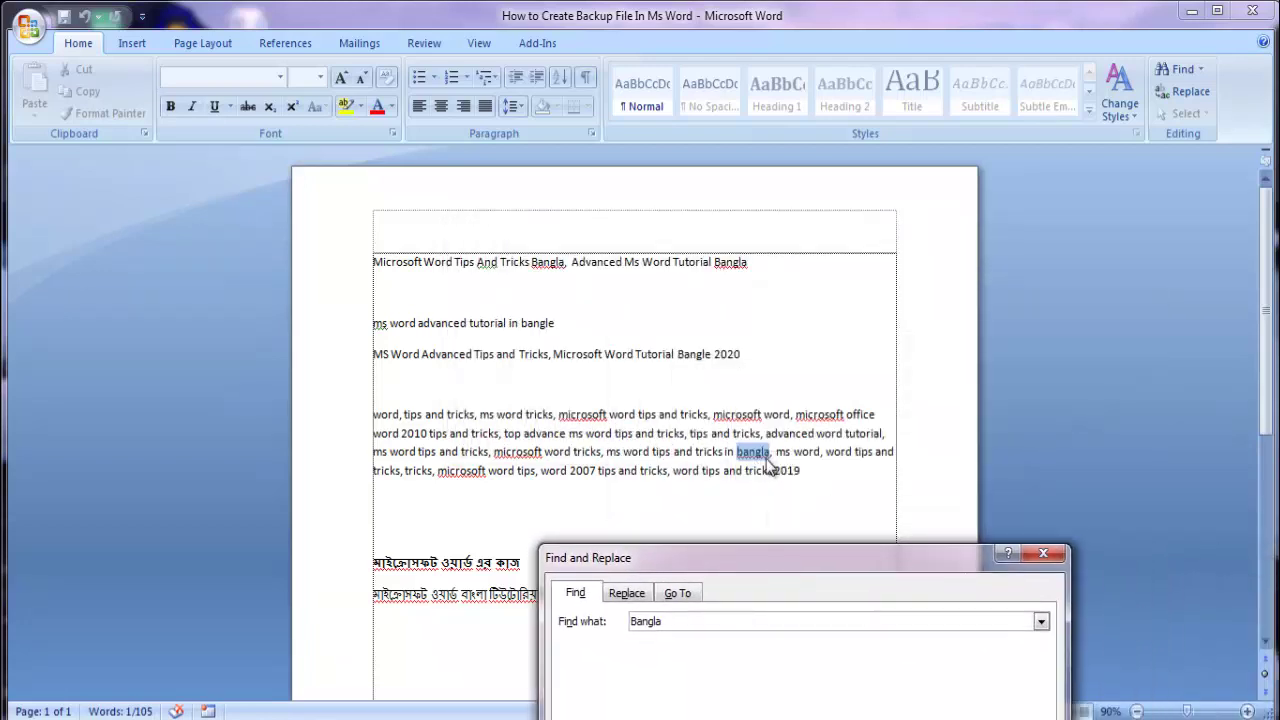
pyautogui.moveTo(758, 553); pyautogui.dragTo(664, 531)
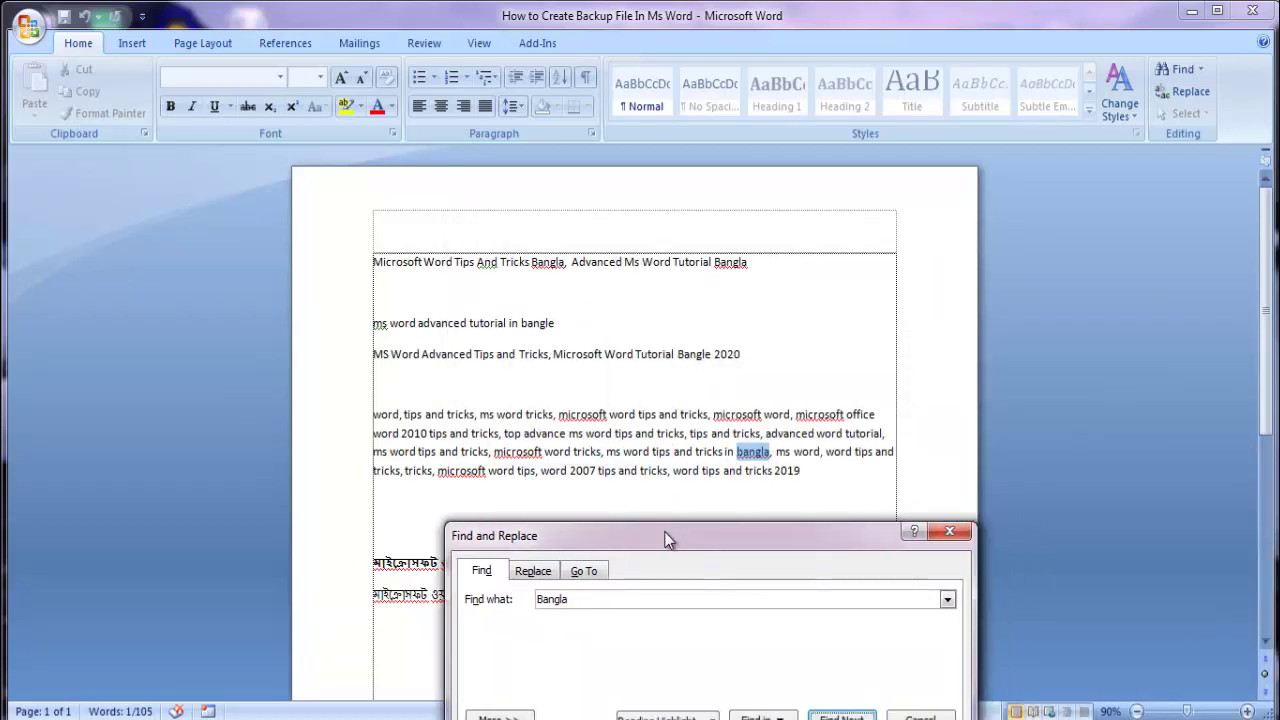
pyautogui.moveTo(571, 599); pyautogui.dragTo(531, 623)
pyautogui.click(578, 599)
pyautogui.press('BackSpace')
pyautogui.write('e')
pyautogui.moveTo(766, 541)
pyautogui.mouseDown()
pyautogui.moveTo(742, 365)
pyautogui.moveTo(586, 536)
pyautogui.moveTo(355, 376)
pyautogui.mouseUp()
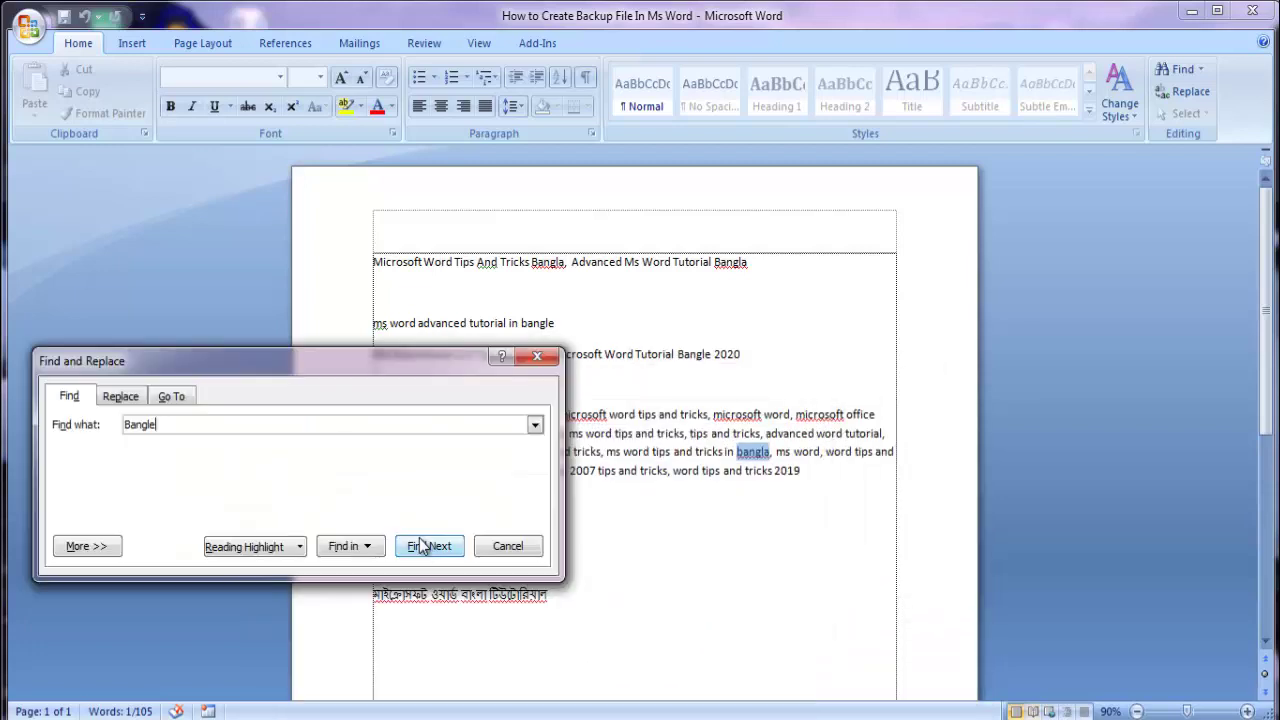
pyautogui.click(429, 546)
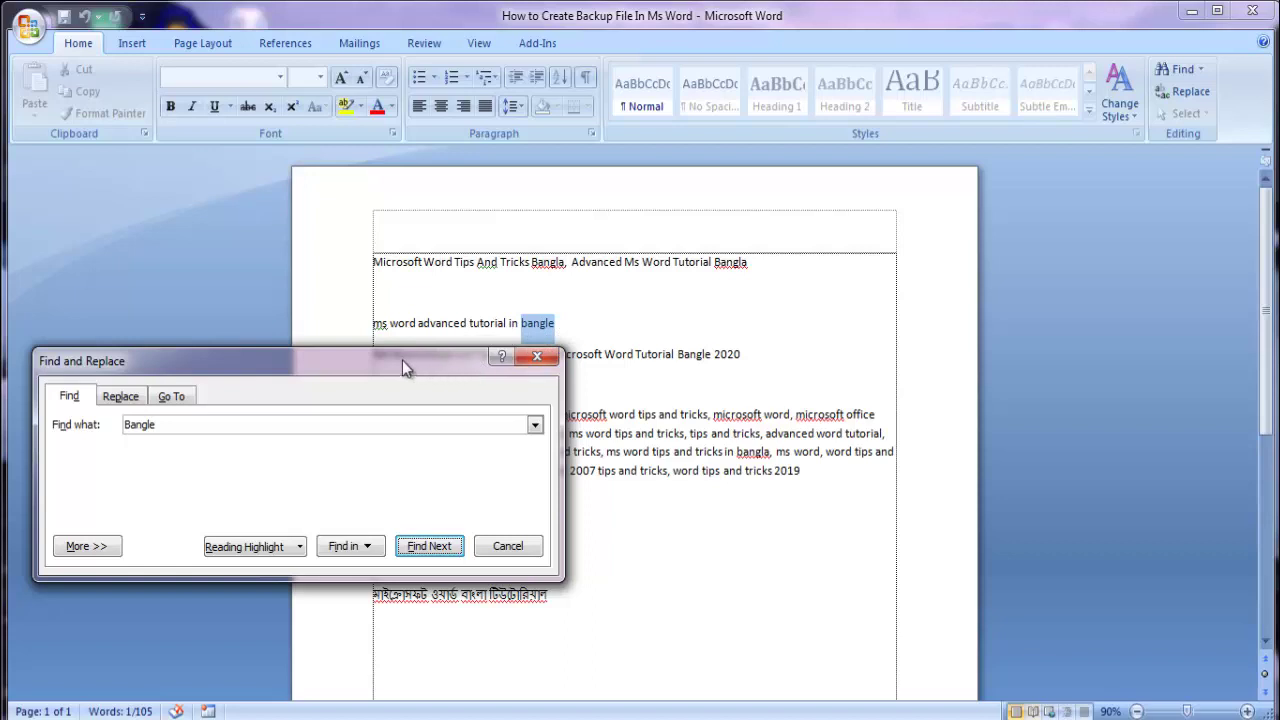
pyautogui.moveTo(403, 363); pyautogui.dragTo(514, 406)
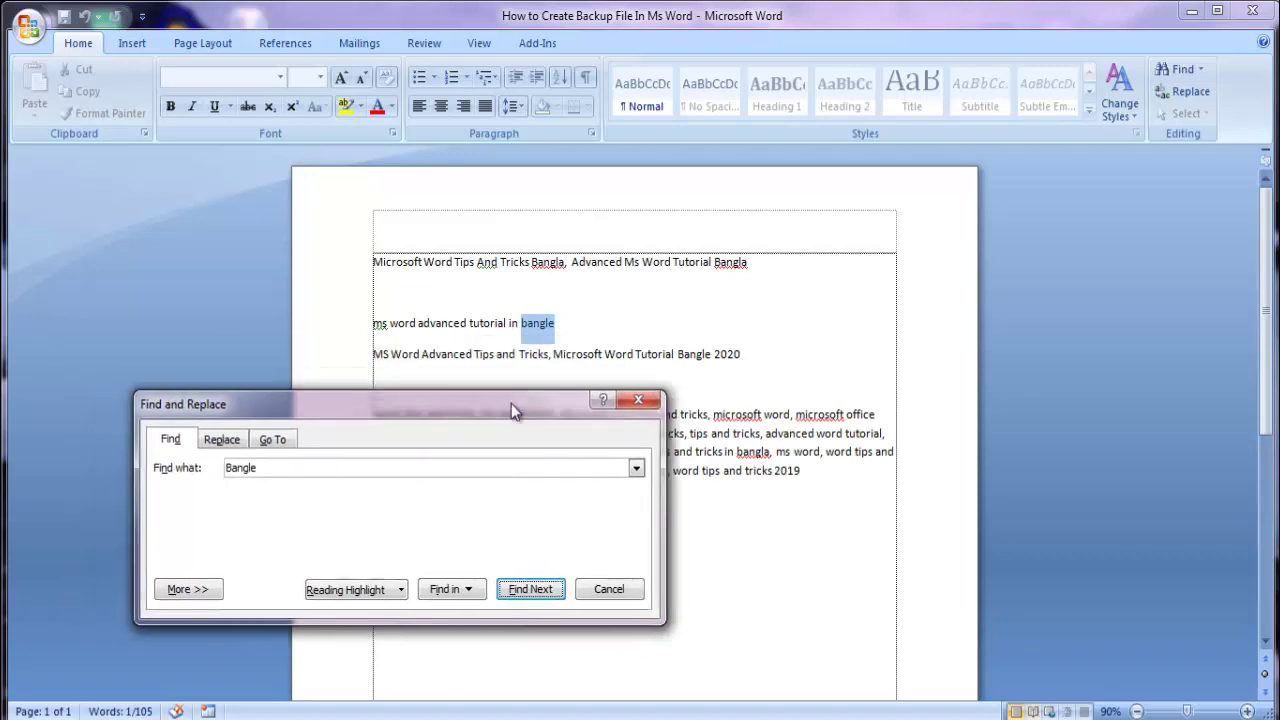
# Step: Replace 'Bangle' with 'Bangla' using Replace and Replace All, then close the Find and Replace dialog
pyautogui.click(238, 441)
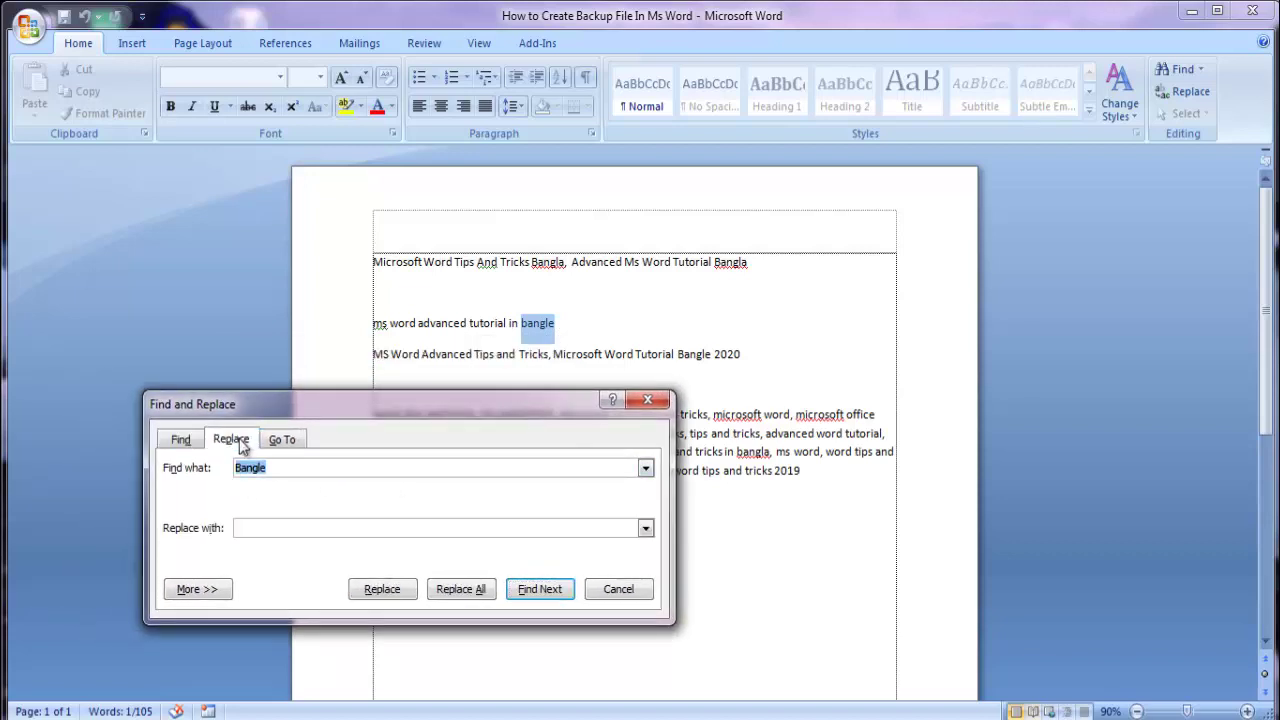
pyautogui.click(259, 528)
pyautogui.write('Bangla')
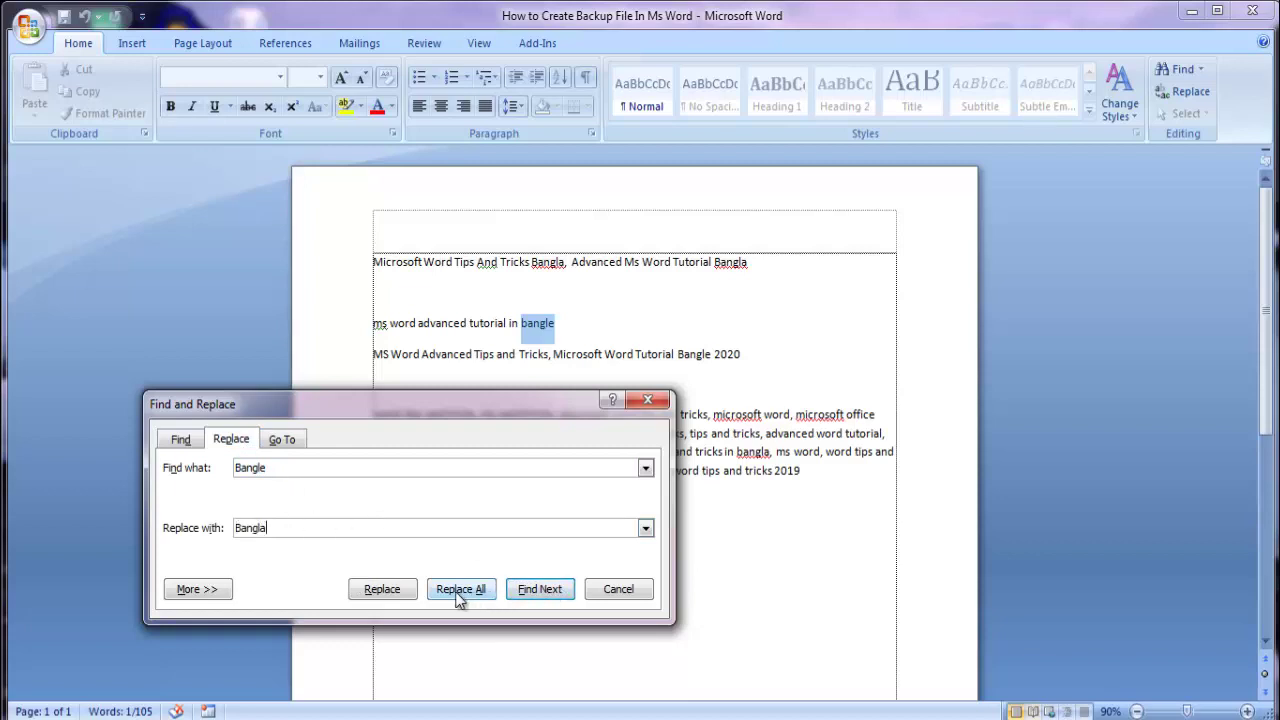
pyautogui.click(383, 589)
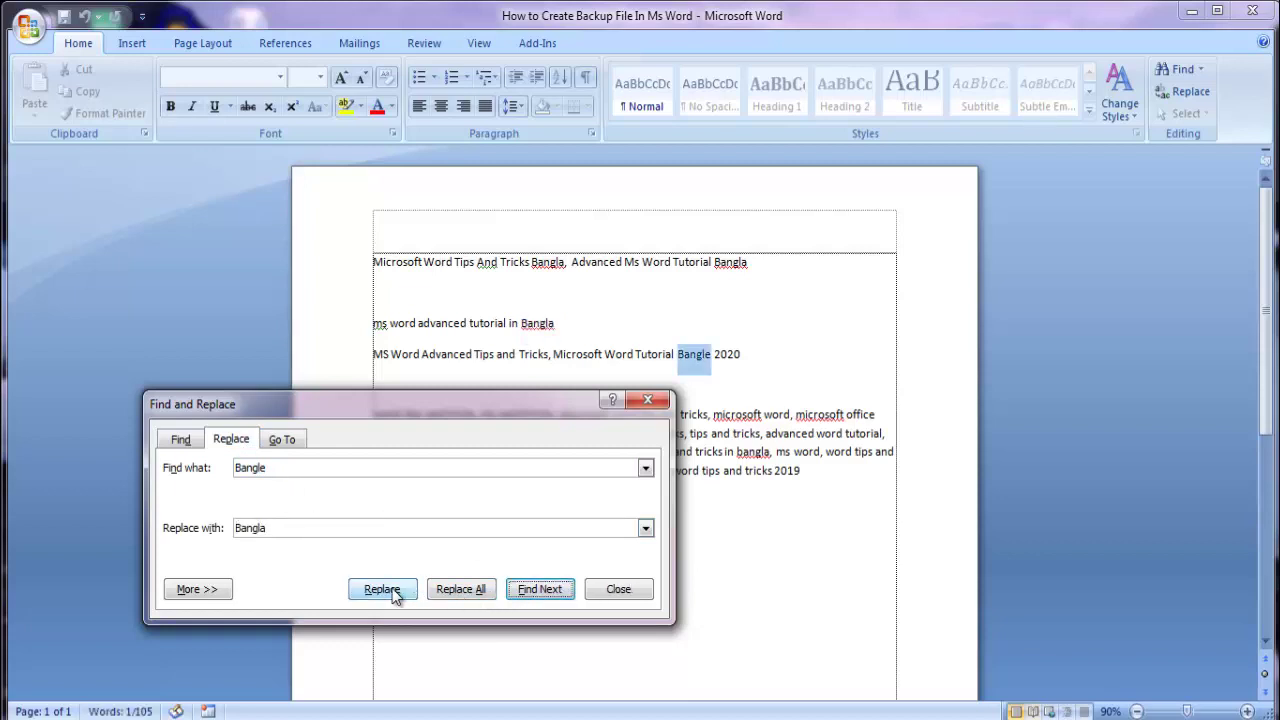
pyautogui.click(463, 595)
pyautogui.click(652, 426)
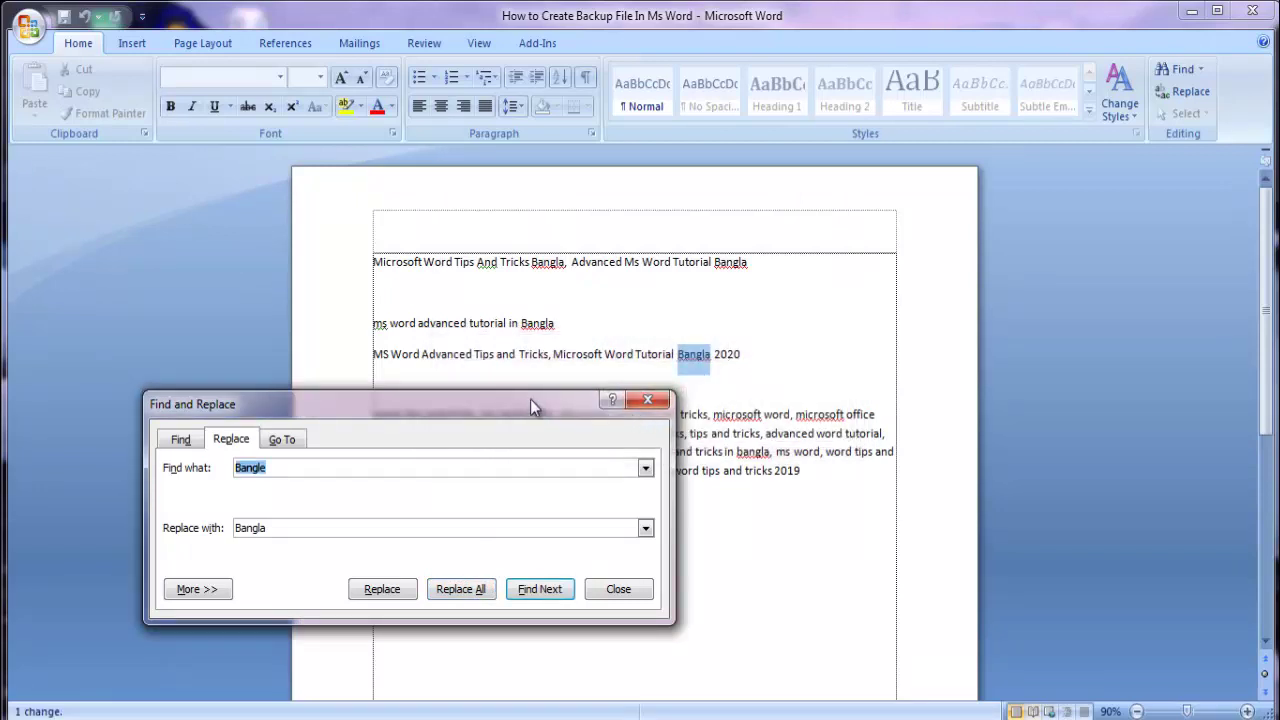
pyautogui.moveTo(530, 399); pyautogui.dragTo(753, 445)
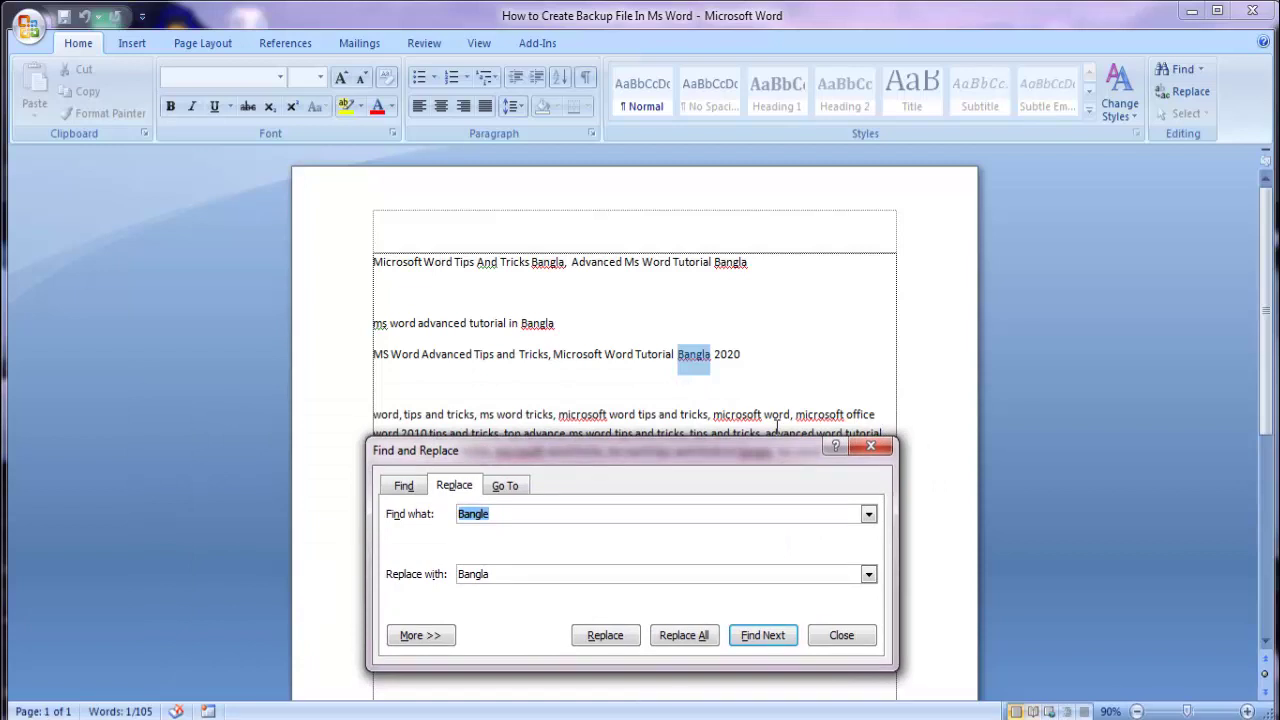
pyautogui.press('Escape')
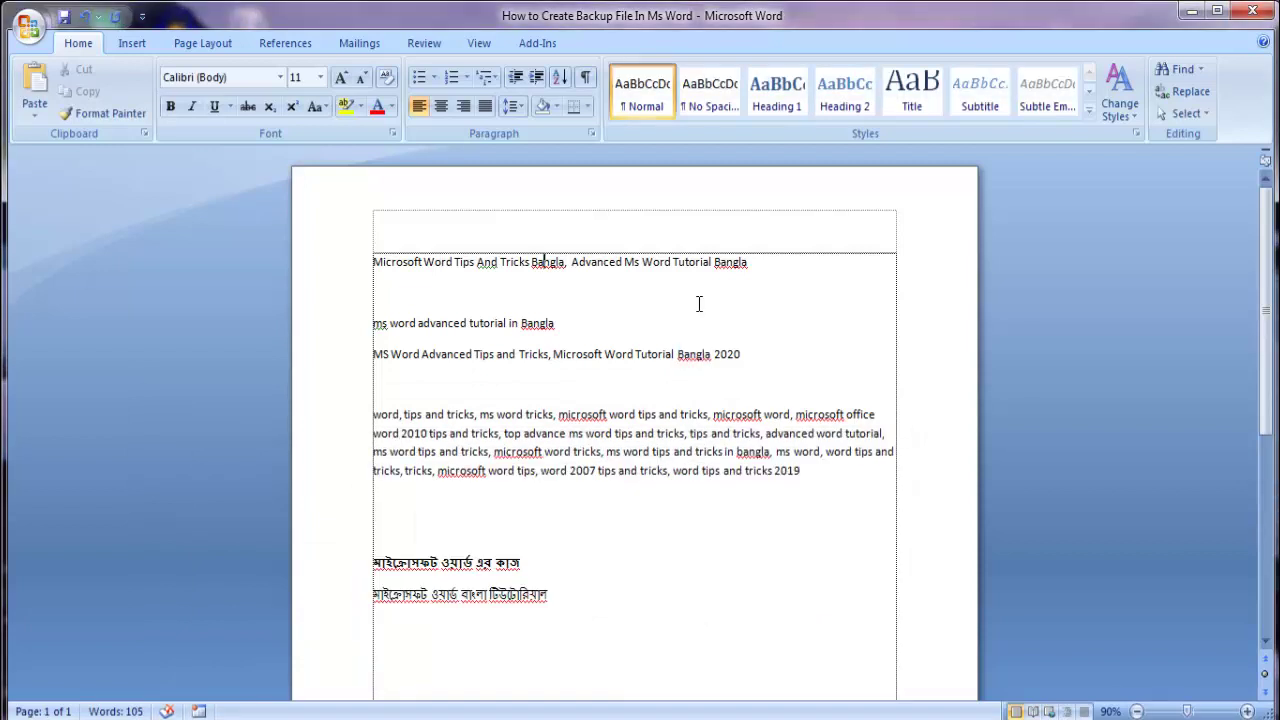